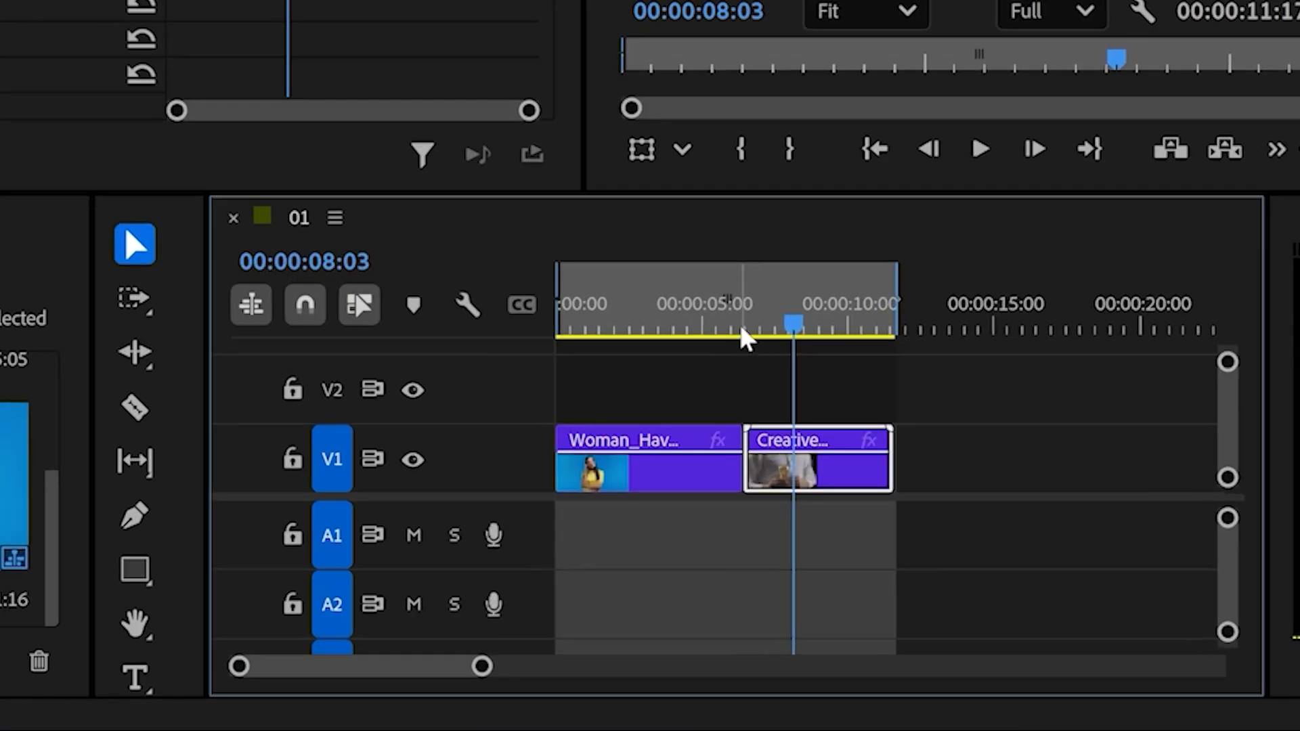
Step: Start Position and Scale keyframes on the Woman_Having_Idea clip, five frames before the cut to the second clip
click(696, 488)
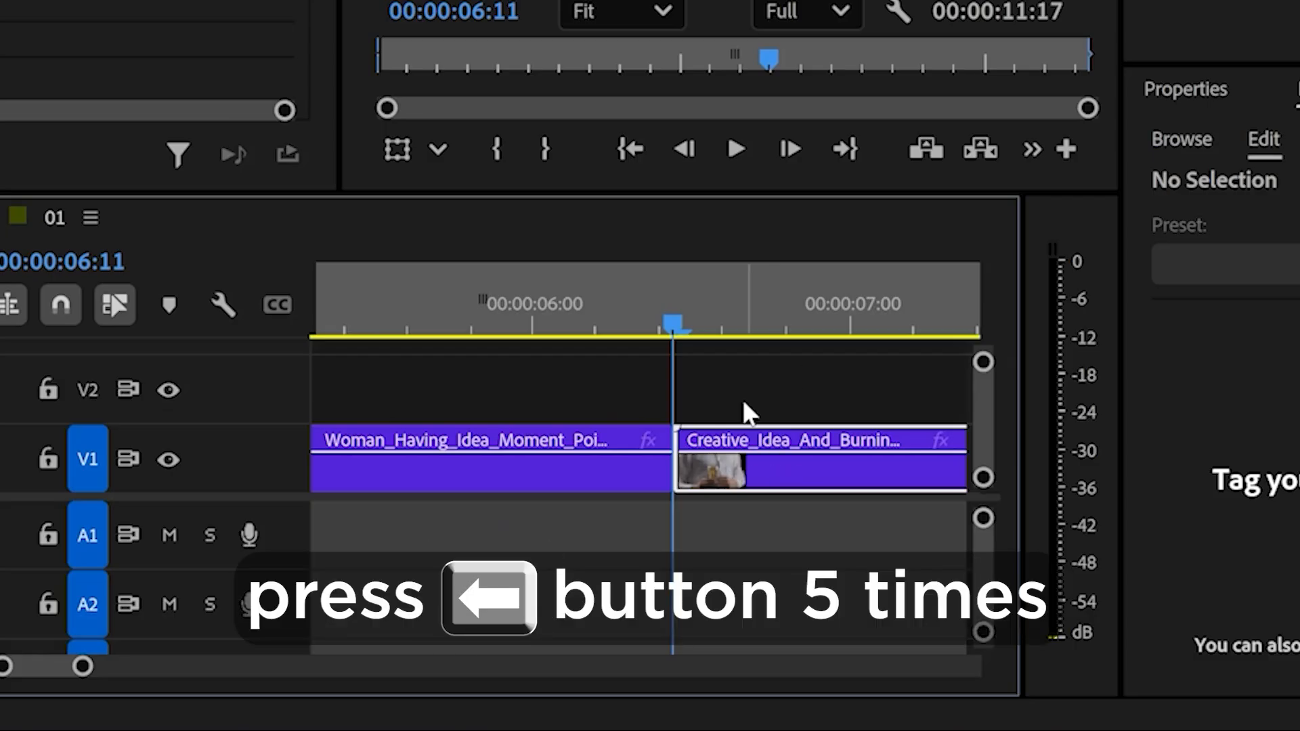
key(Left)
key(Left)
key(Left)
key(Left)
key(Left)
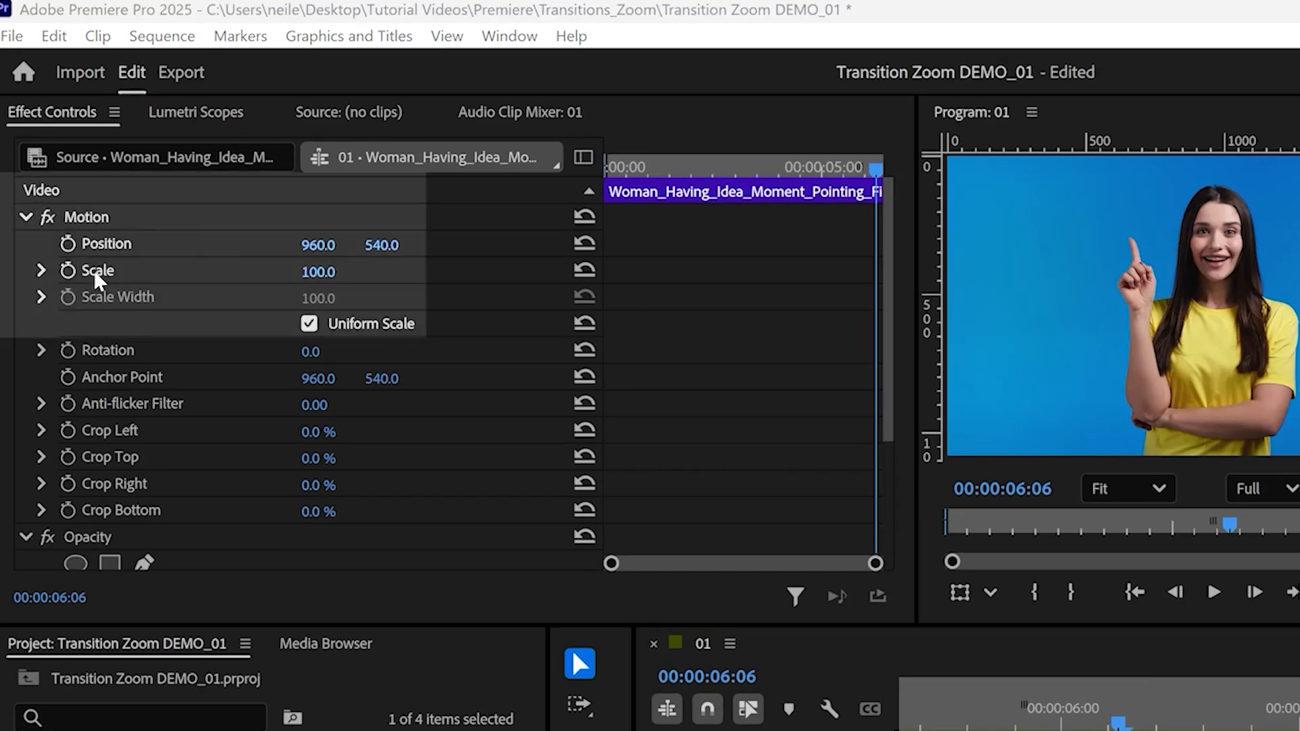
click(86, 218)
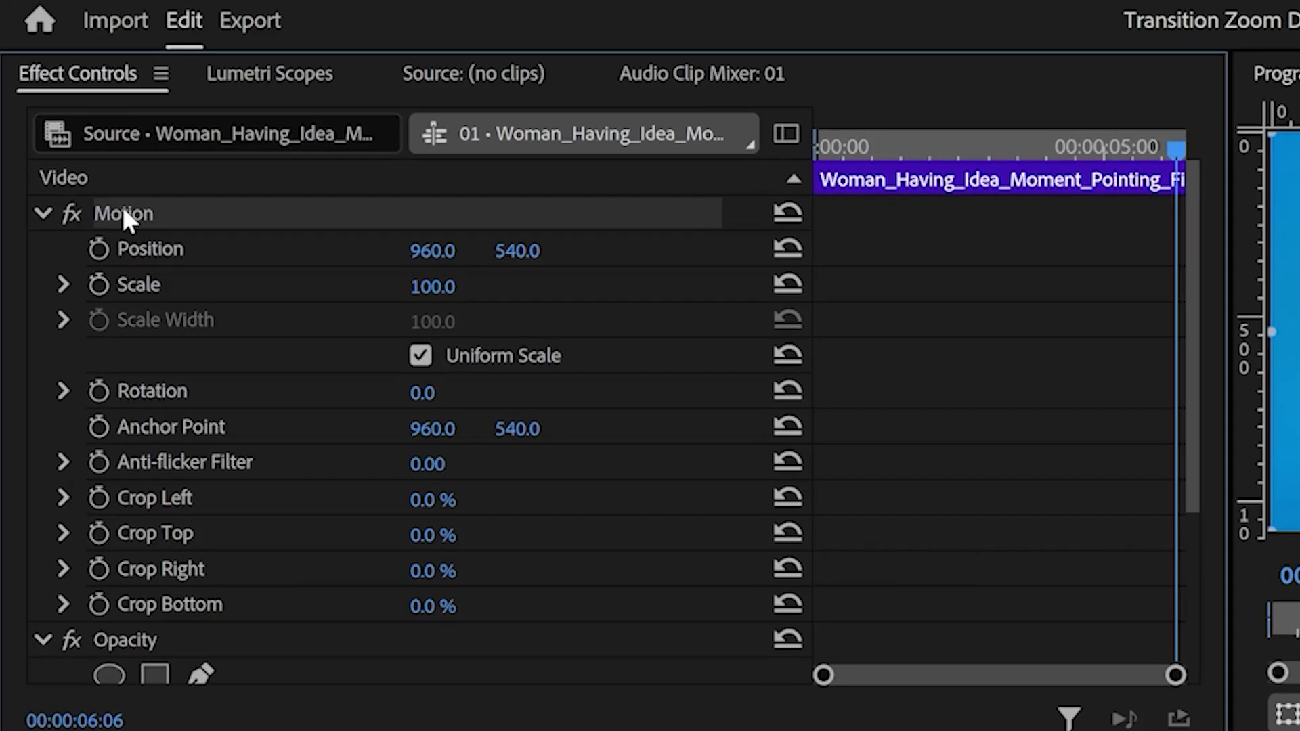
click(100, 249)
click(101, 284)
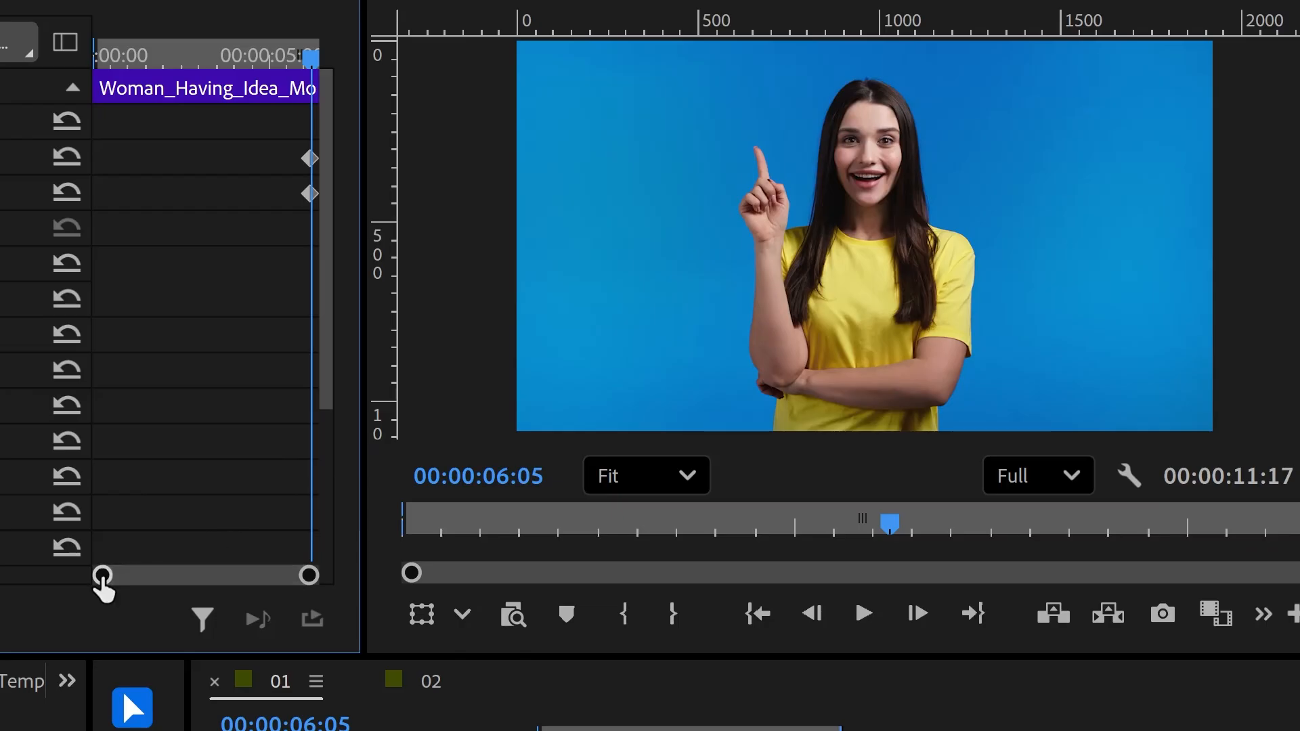
Step: Five frames after those keyframes, set the Woman clip's Scale to 750 and its vertical Position to about 2546, shifting it left to centre her face
drag(102, 577, 250, 575)
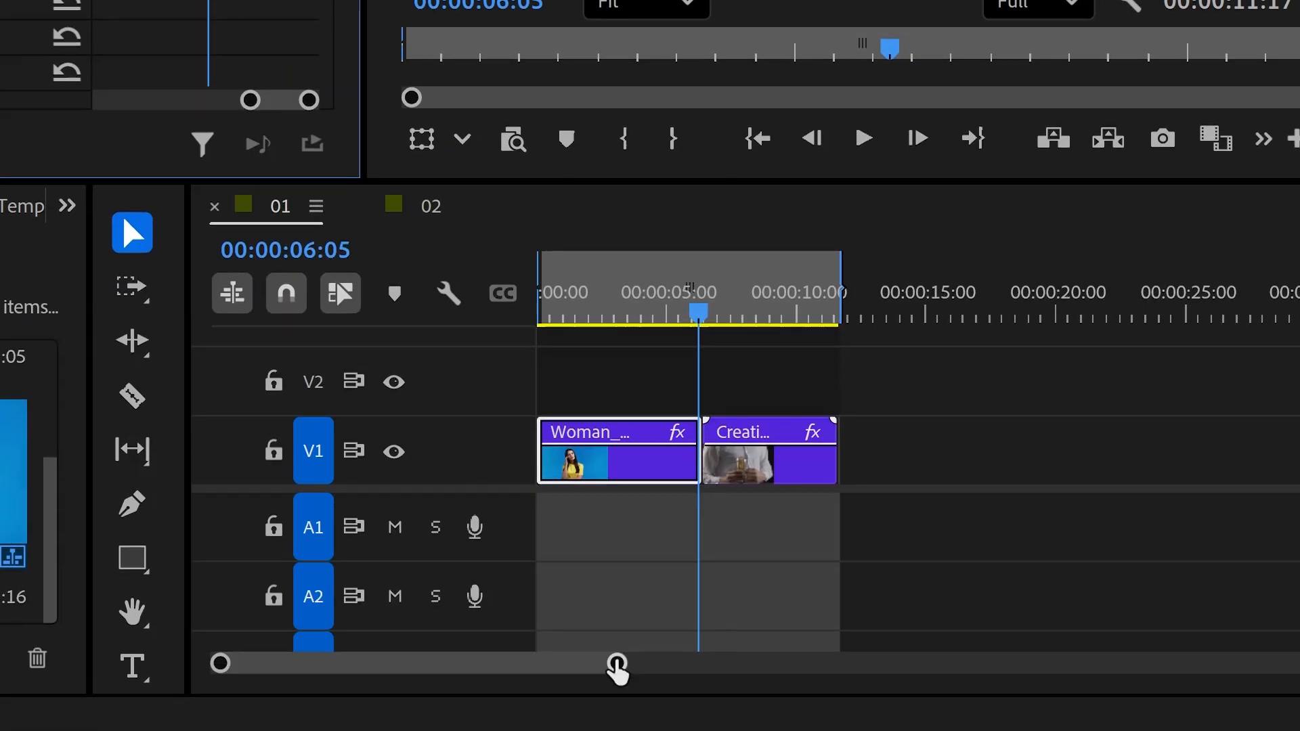
drag(615, 664, 488, 682)
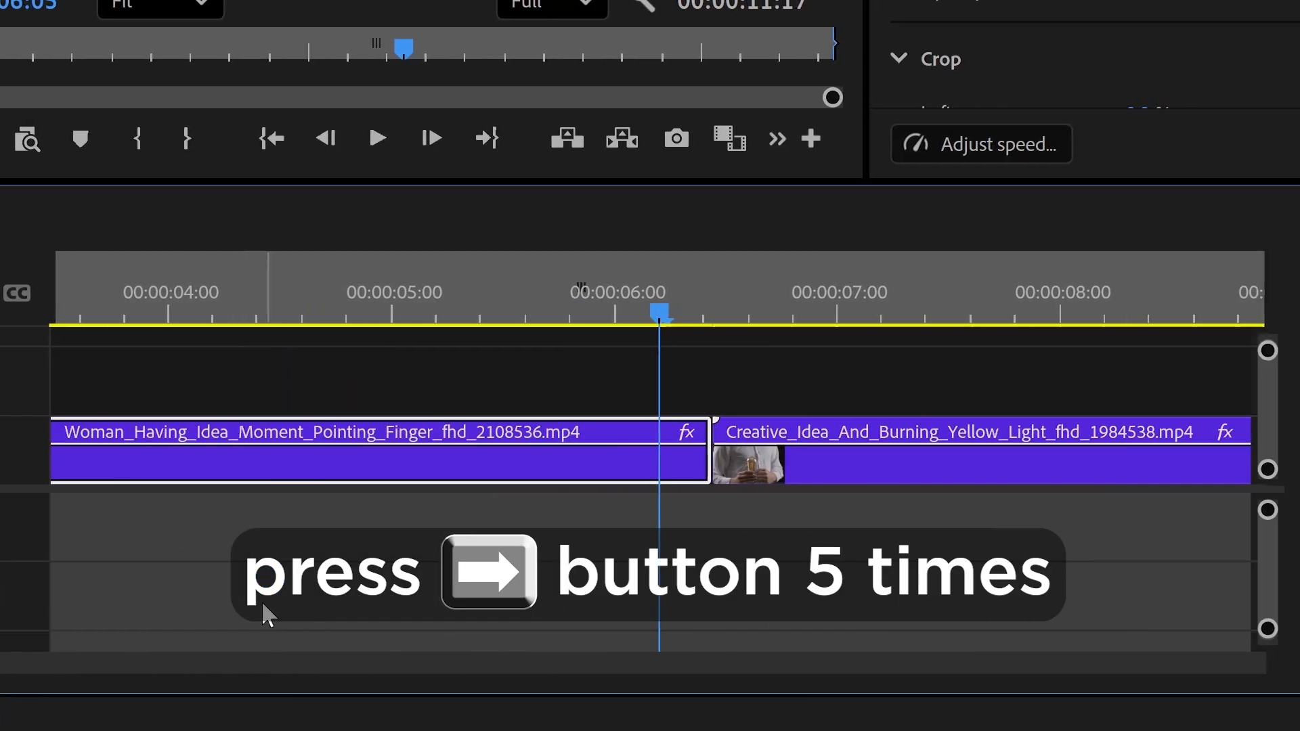
key(Right)
key(Right)
key(Right)
key(Right)
key(Right)
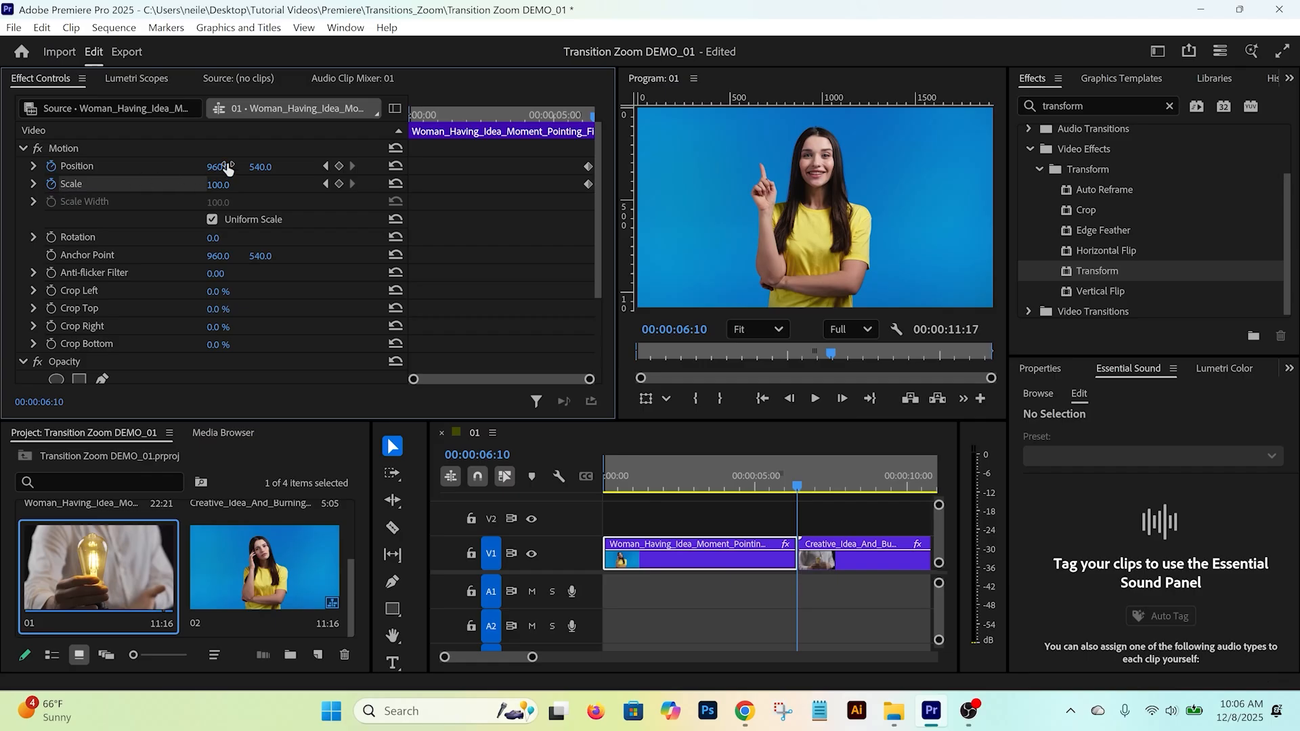
click(219, 184)
text(750)
key(Return)
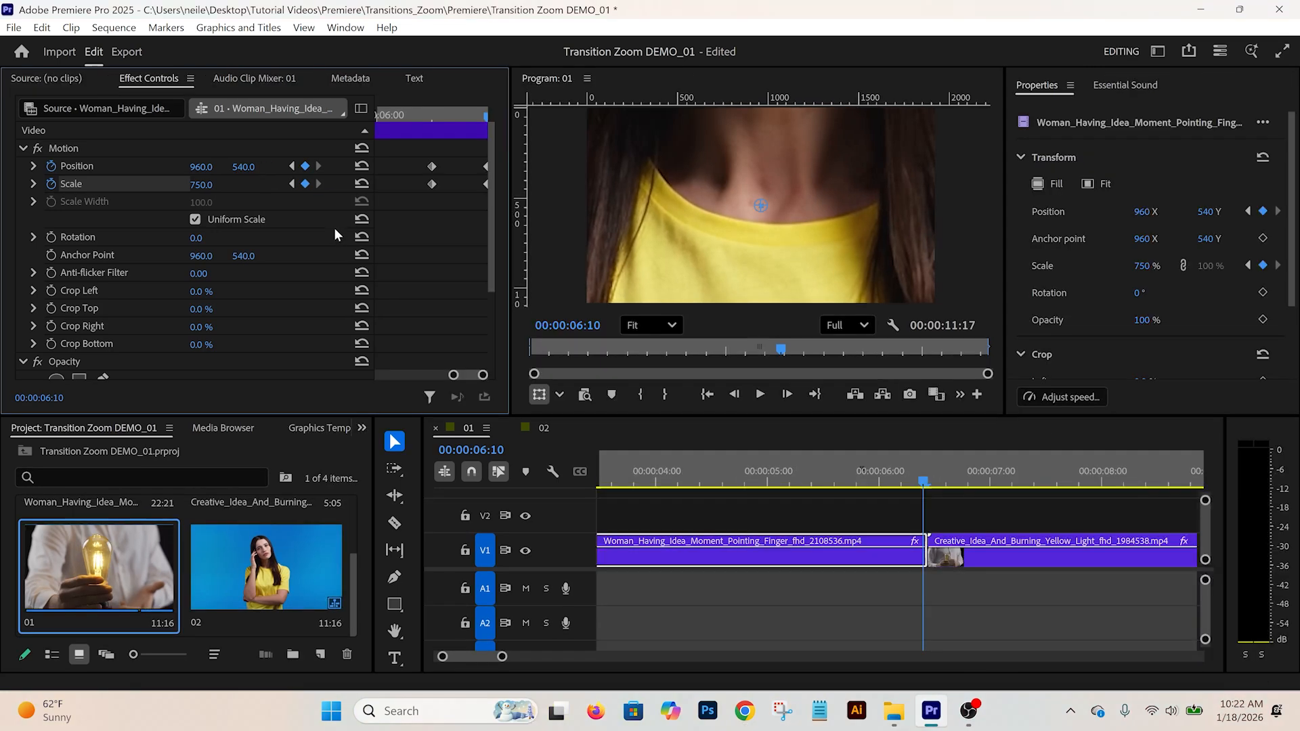
drag(245, 174, 468, 174)
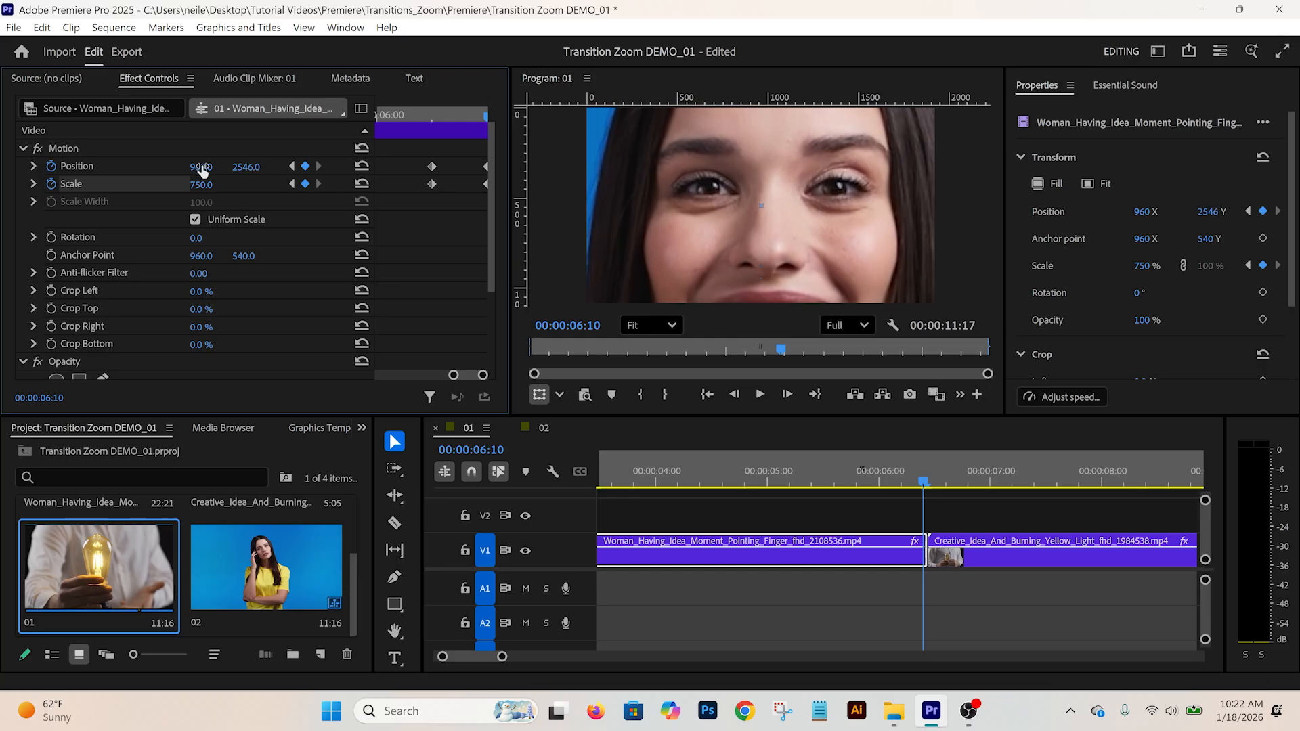
drag(203, 171, 152, 171)
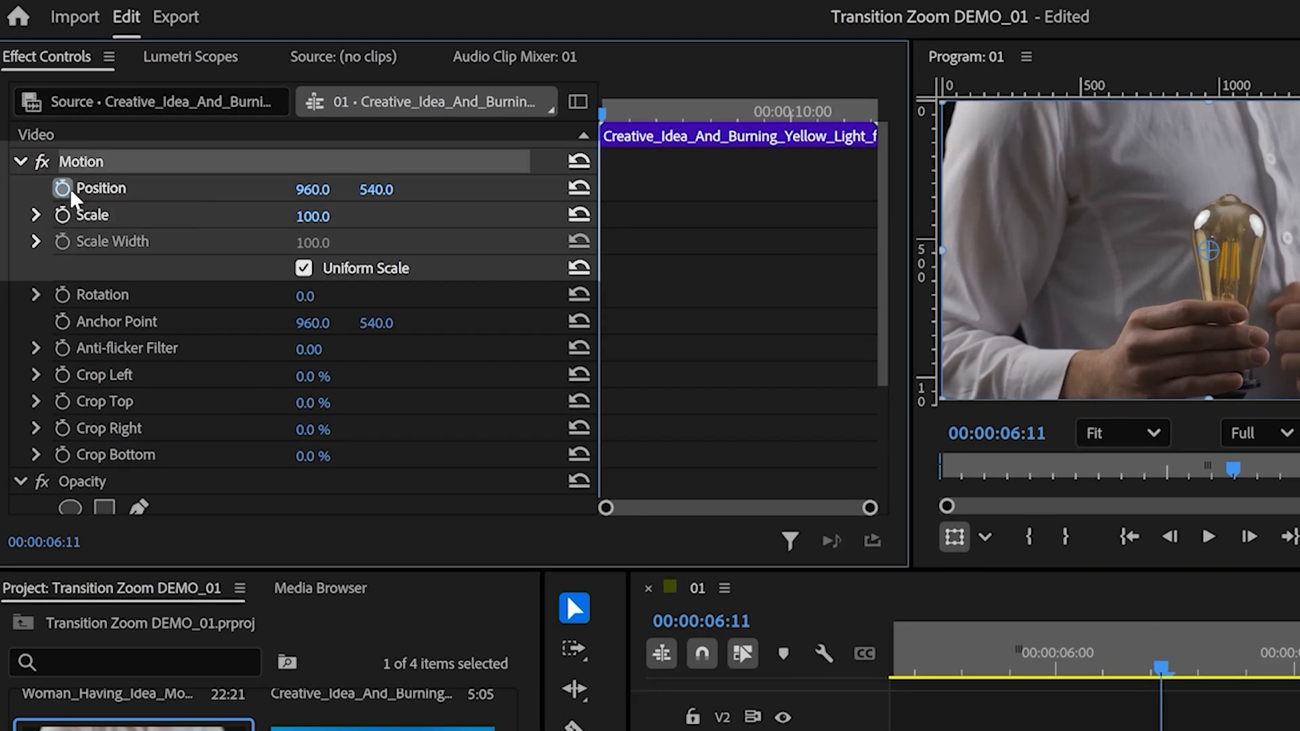
Step: At the Creative_Idea clip's first frame, start Position and Scale keyframes, with Scale 750 and Position 416, 749 to centre the bulb's filaments
click(64, 190)
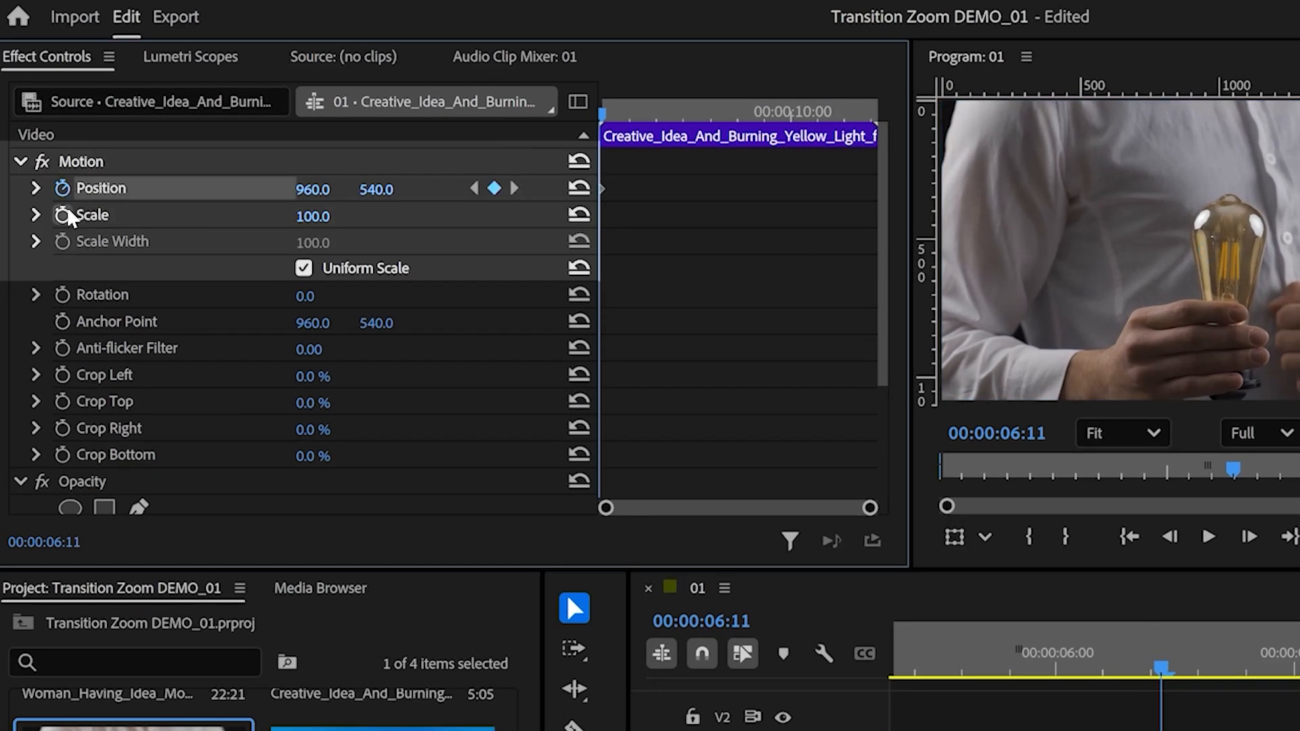
click(63, 216)
click(318, 216)
text(750)
key(Return)
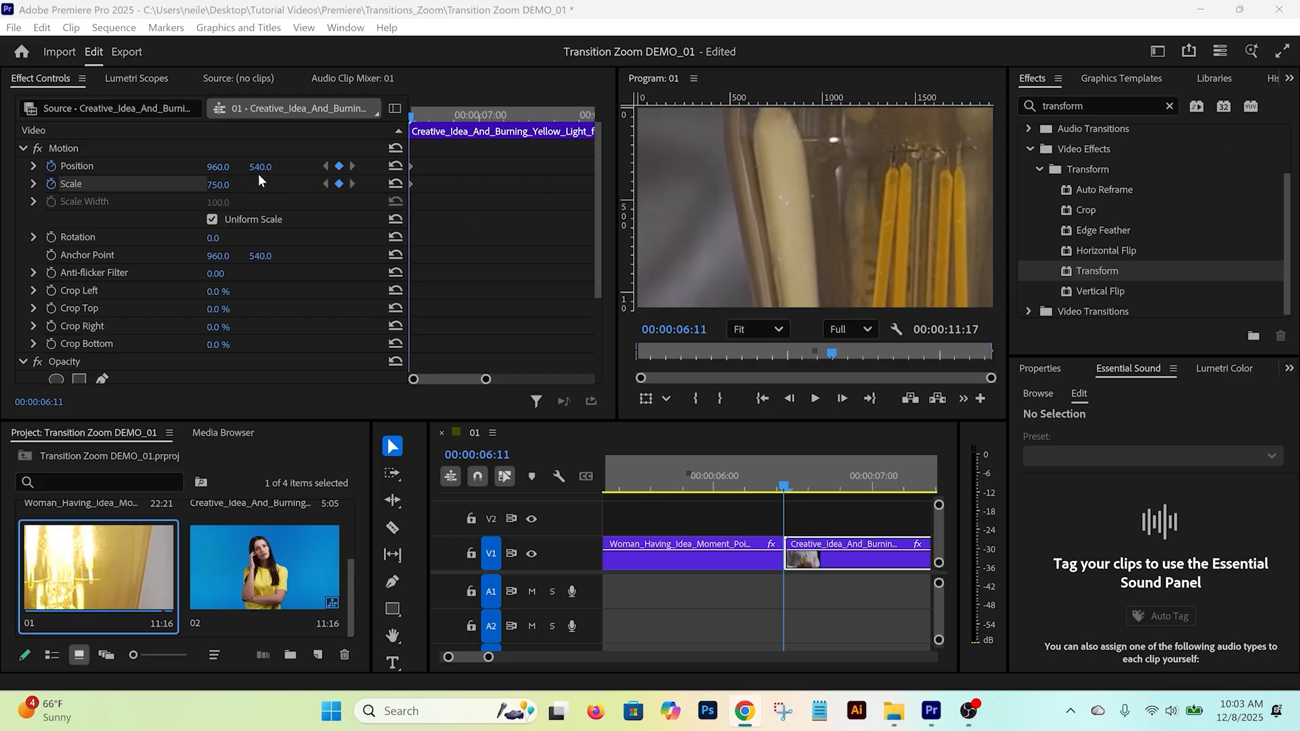
drag(260, 167, 402, 167)
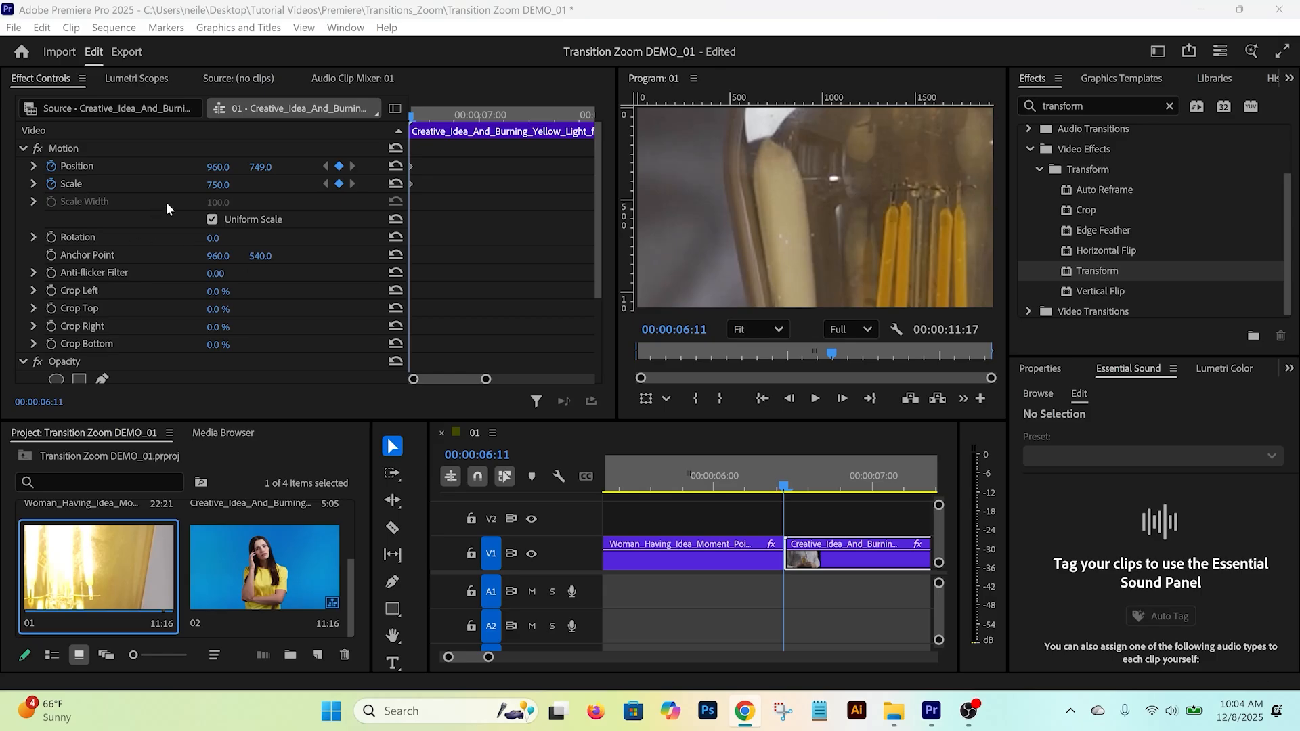
drag(222, 167, 168, 166)
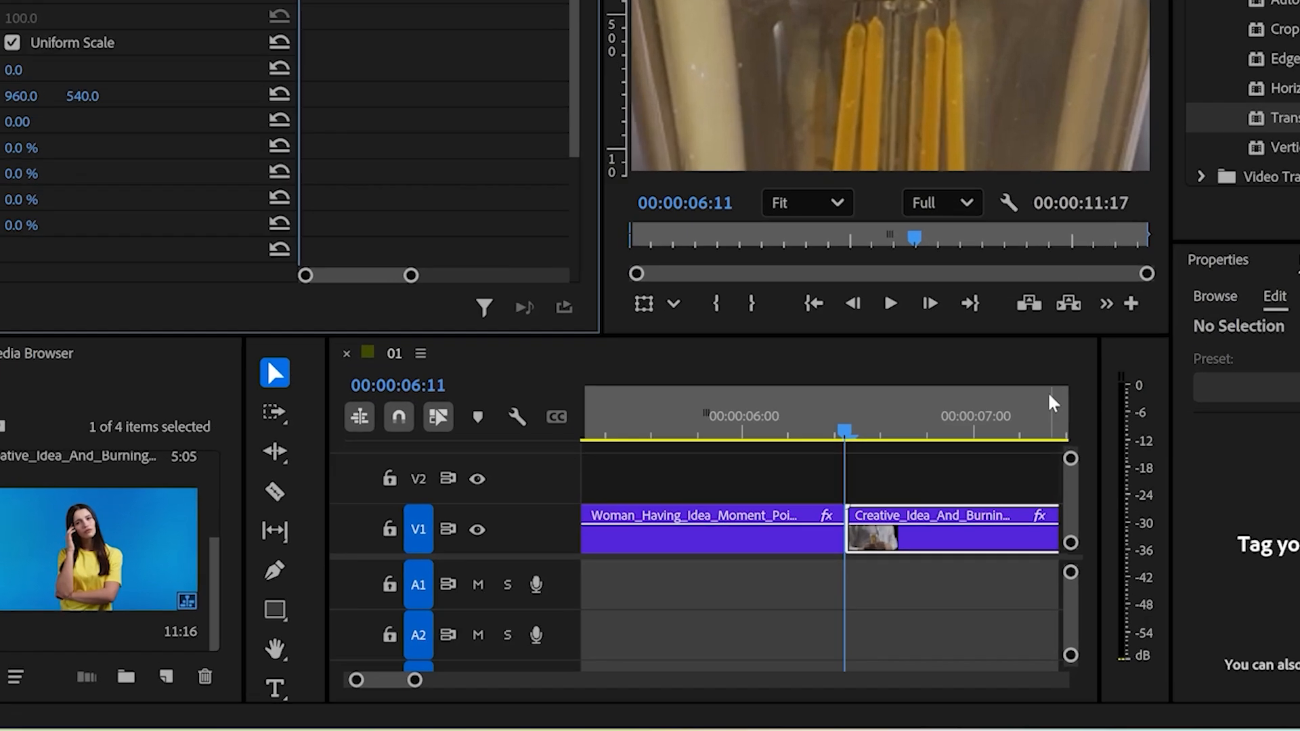
Step: Add a Scale keyframe of 100 on the Creative_Idea clip five frames after its start, at 00:00:06:16
key(Right)
key(Right)
key(Right)
key(Right)
key(Right)
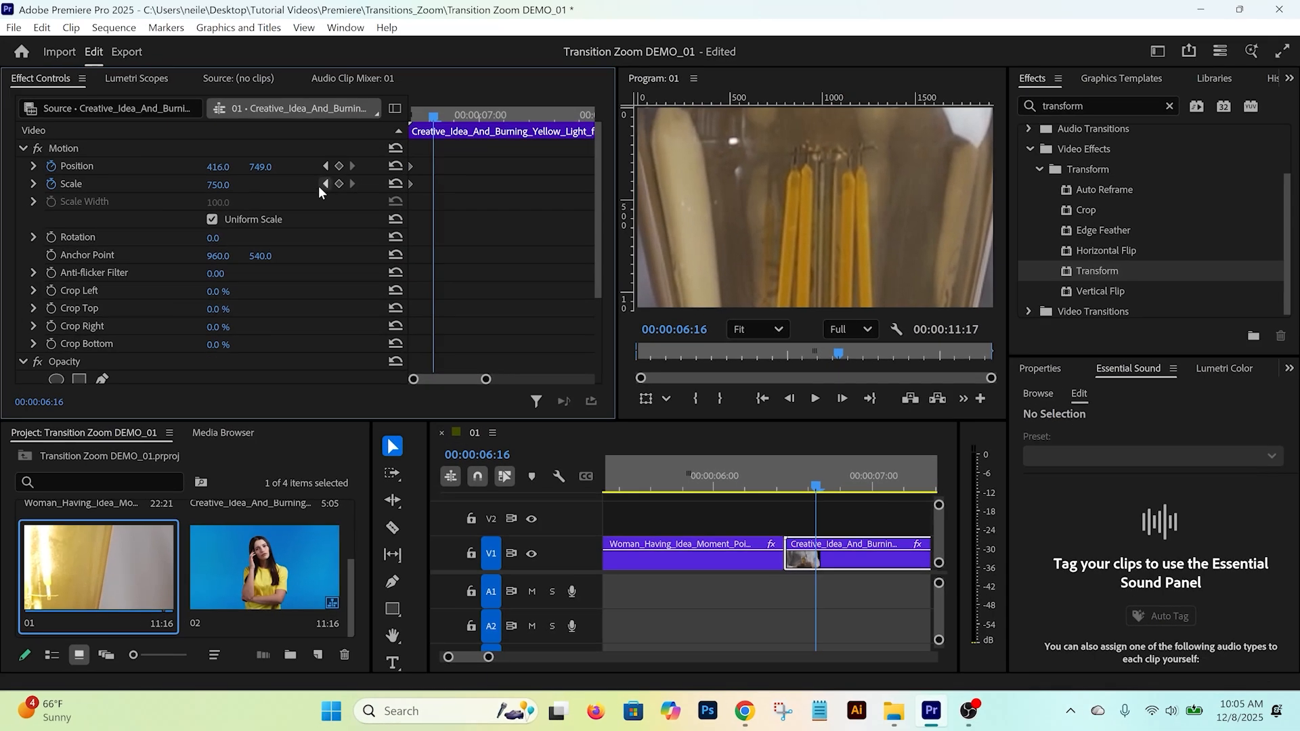
click(223, 186)
text(100)
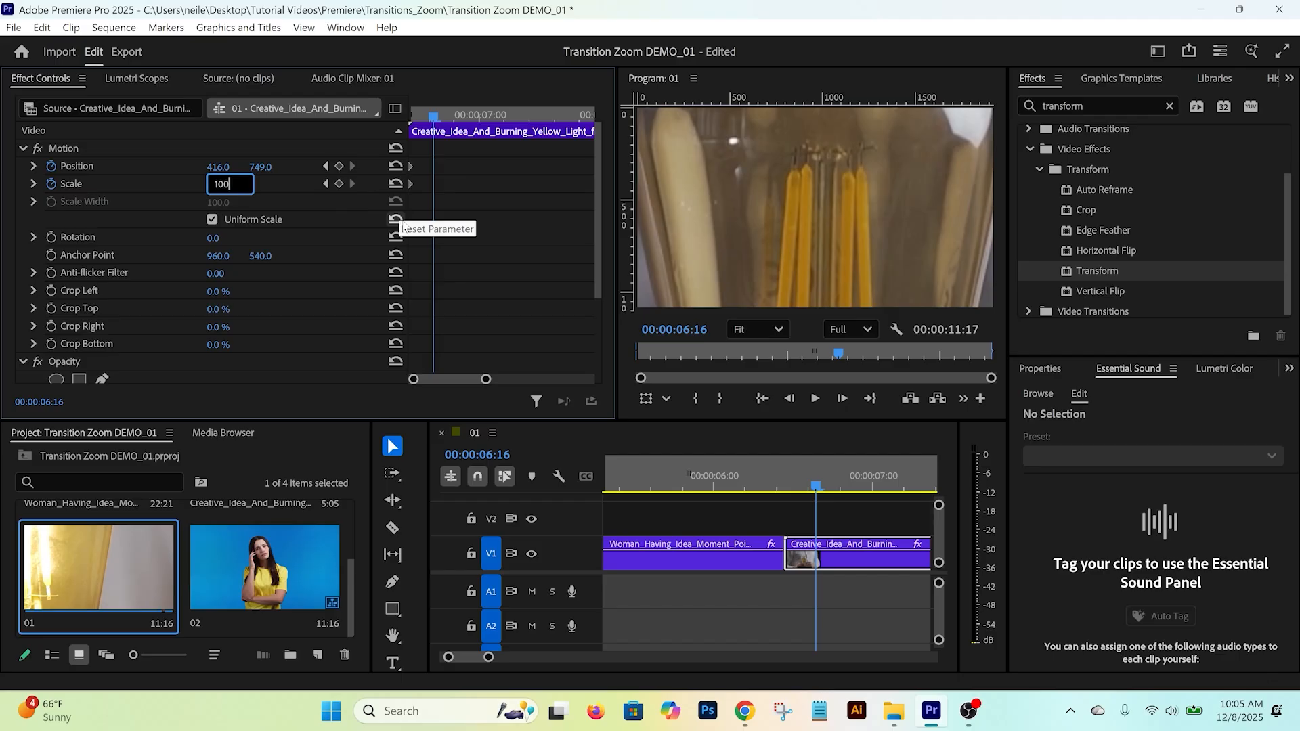
key(Return)
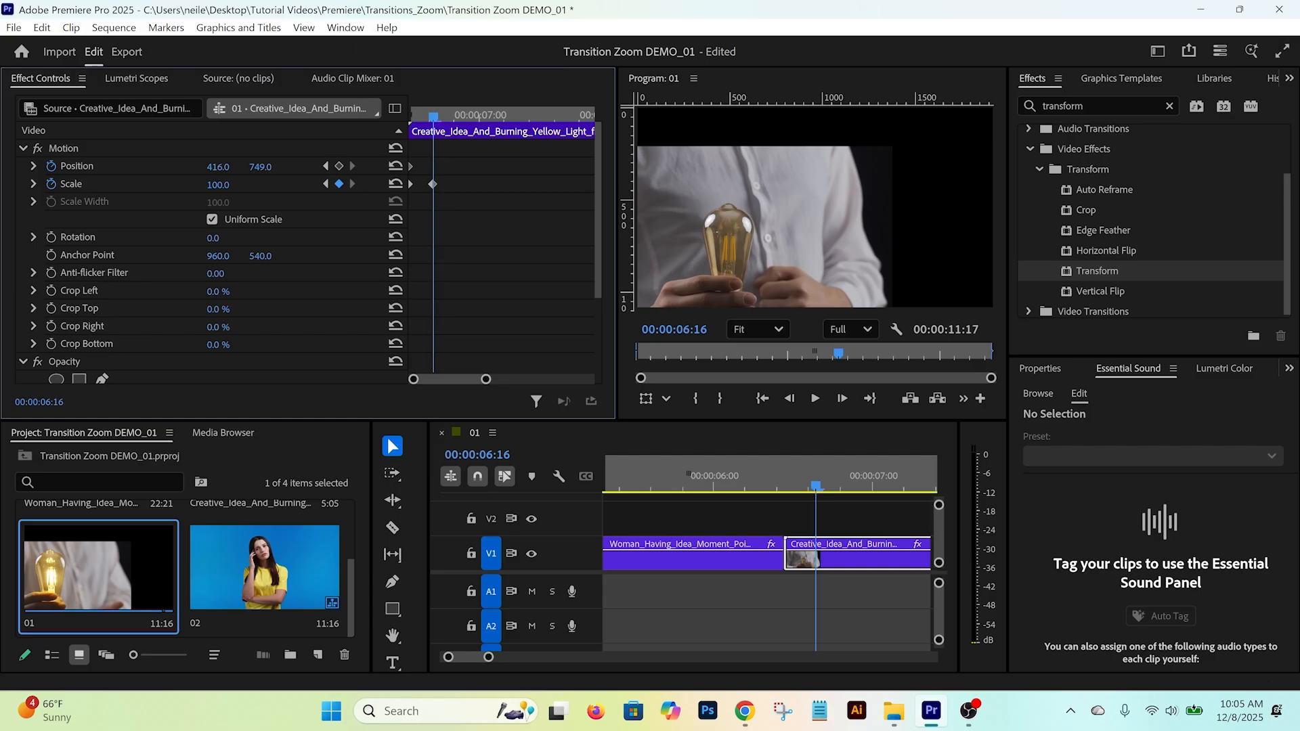
Step: Set the Creative_Idea clip's Position to 960, 540 at the same frame as its 100 Scale keyframe
click(221, 168)
text(960)
key(Return)
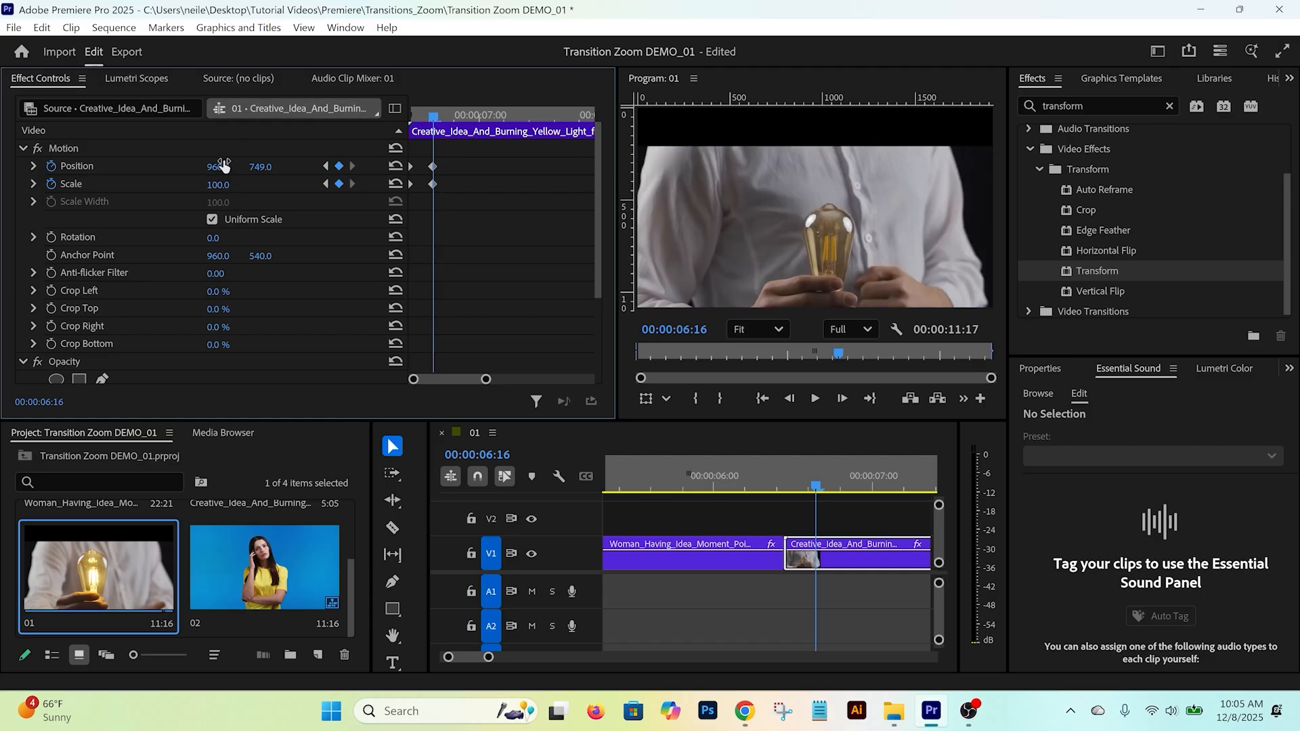
click(268, 166)
text(540)
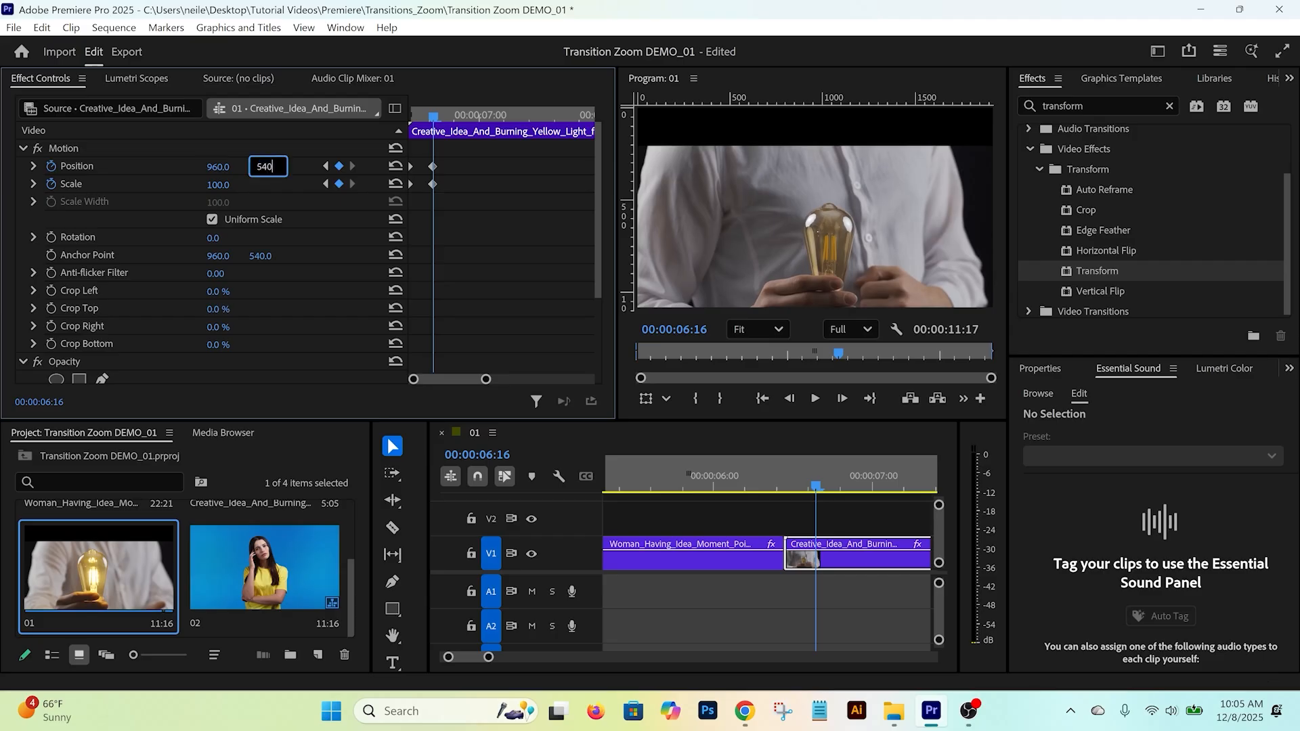
key(Return)
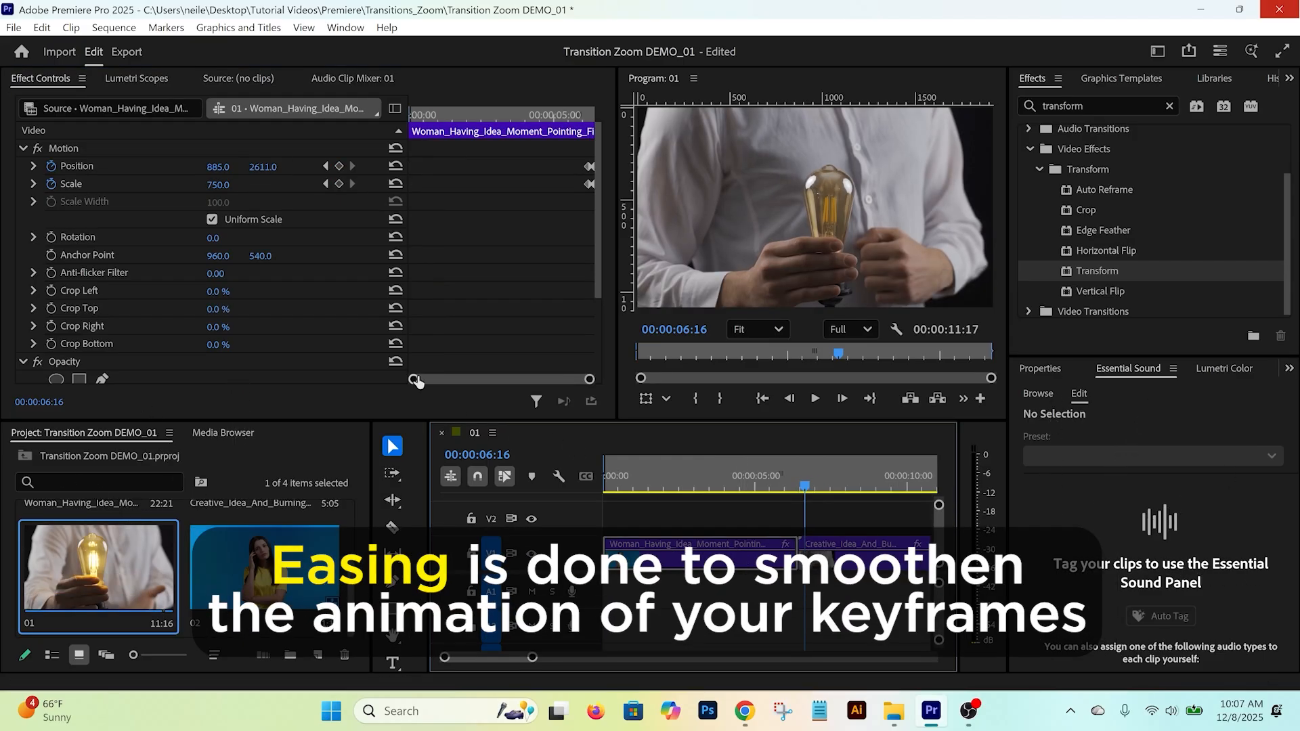
Step: Apply Ease Out temporal interpolation to the Woman clip's first Position and Scale keyframes at 00:00:06:05
drag(416, 378, 550, 379)
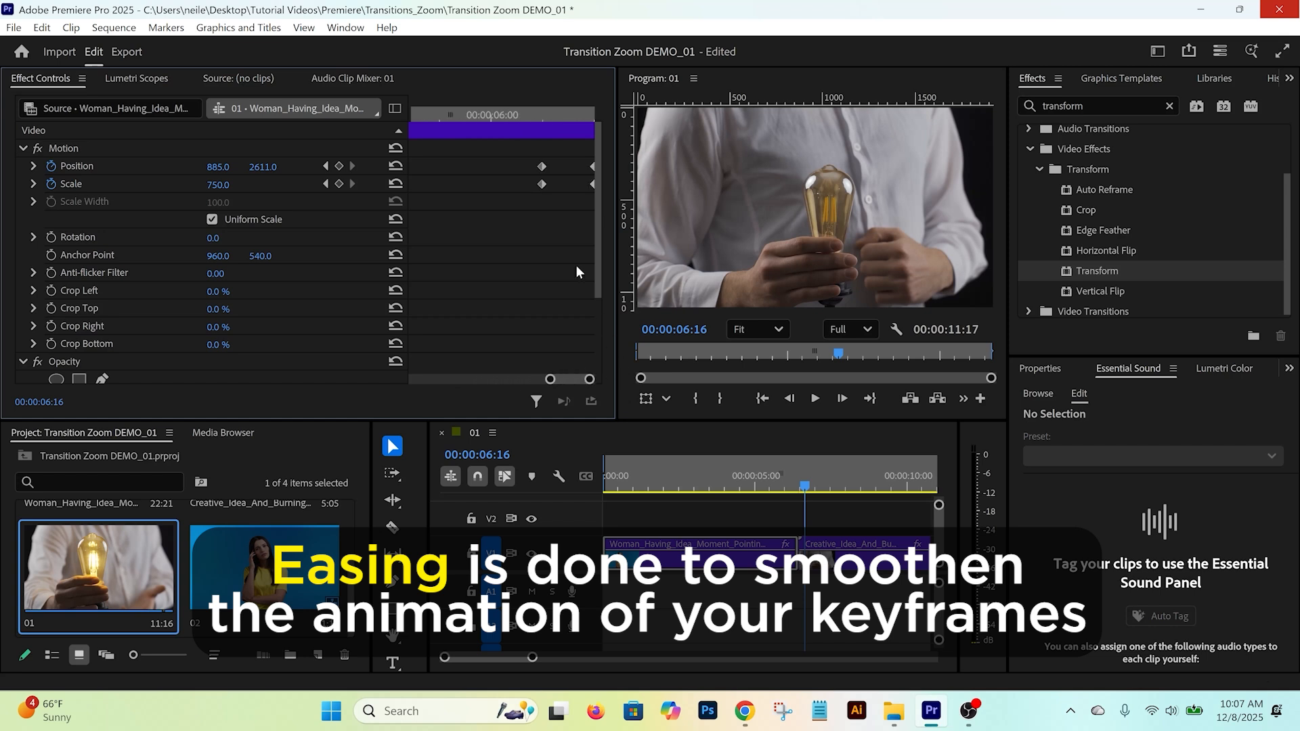
click(545, 126)
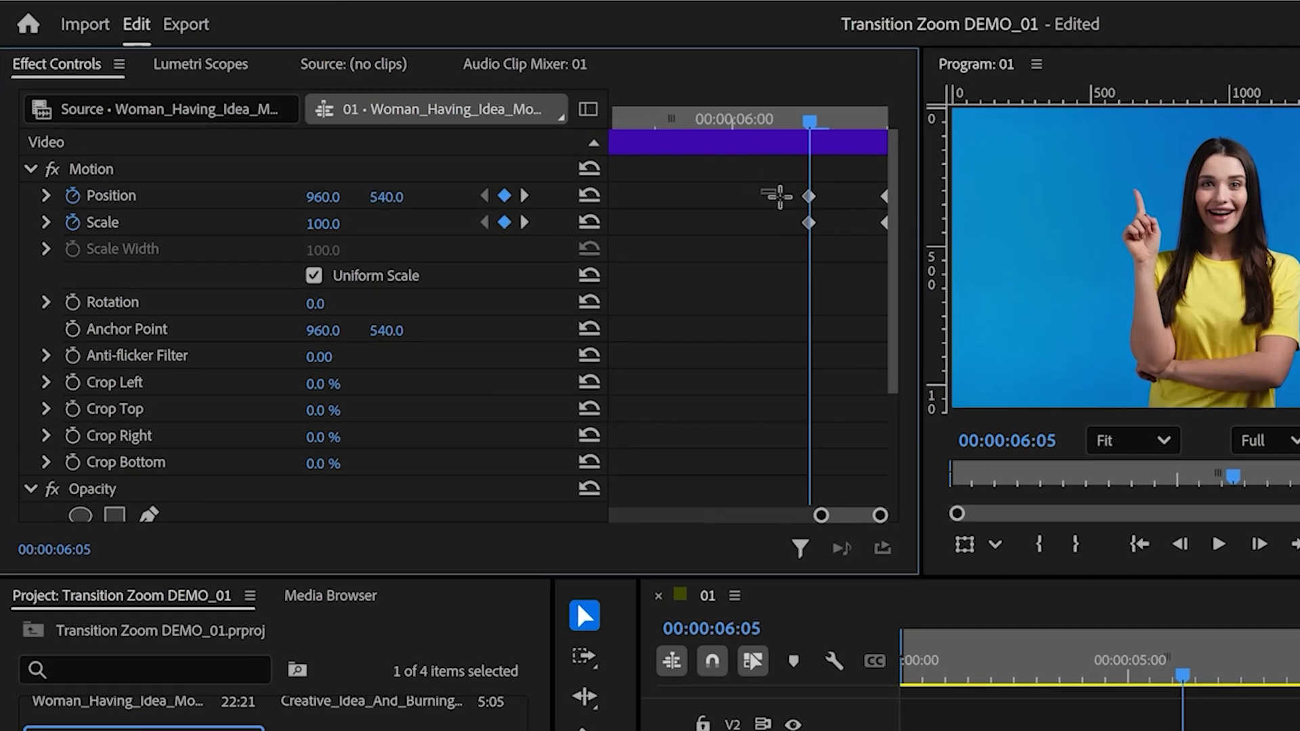
drag(521, 166, 547, 199)
right_click(810, 229)
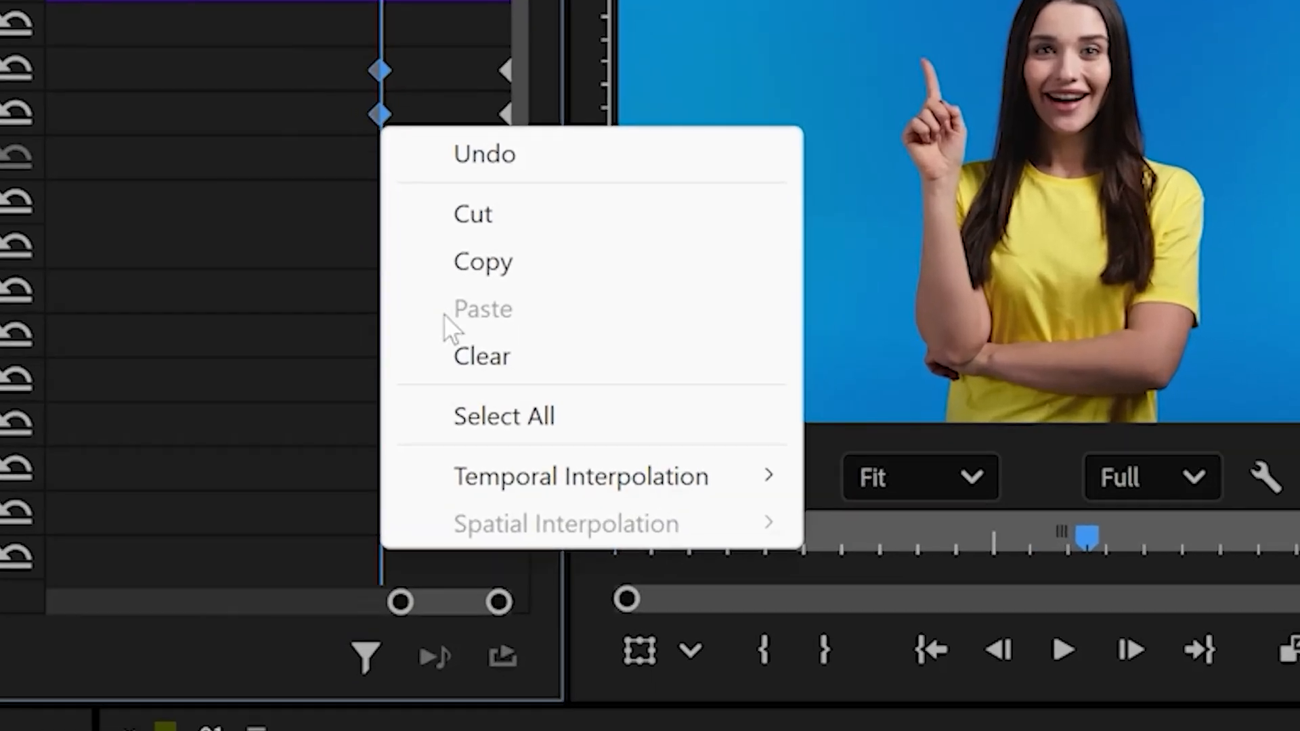
mouse_move(653, 494)
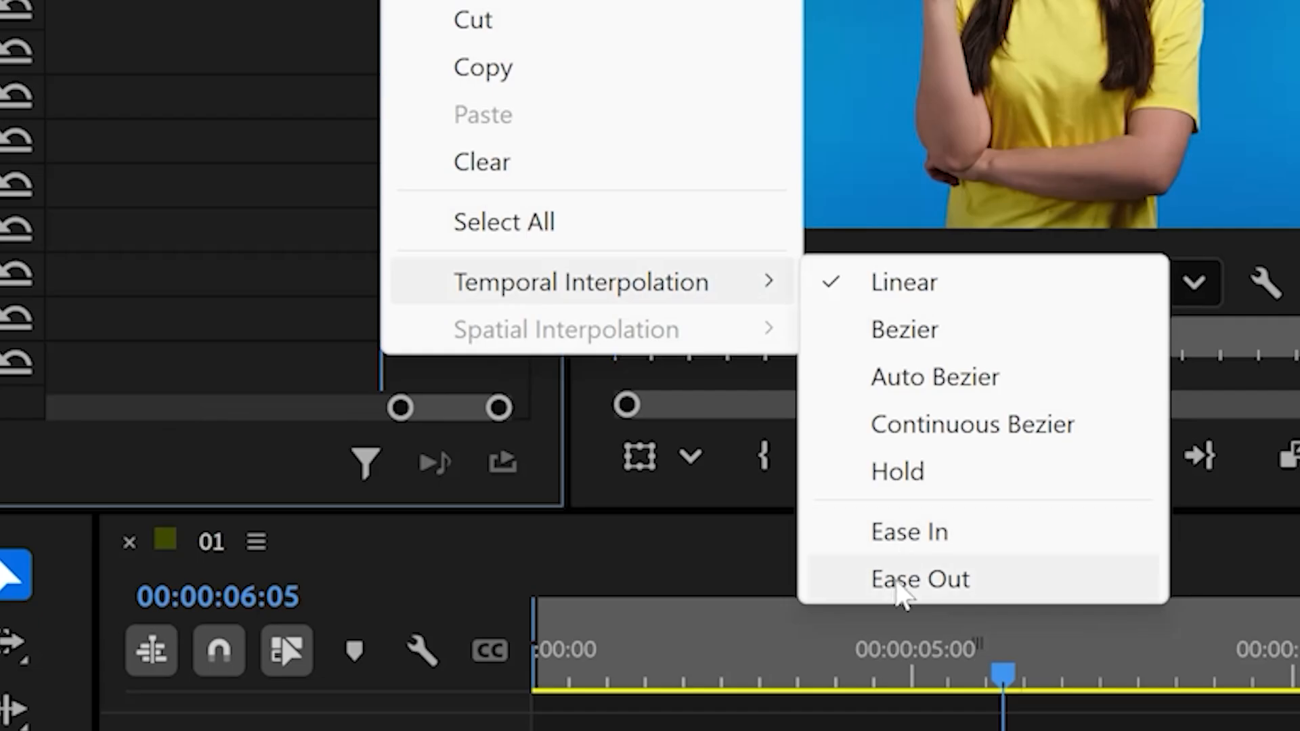
click(900, 582)
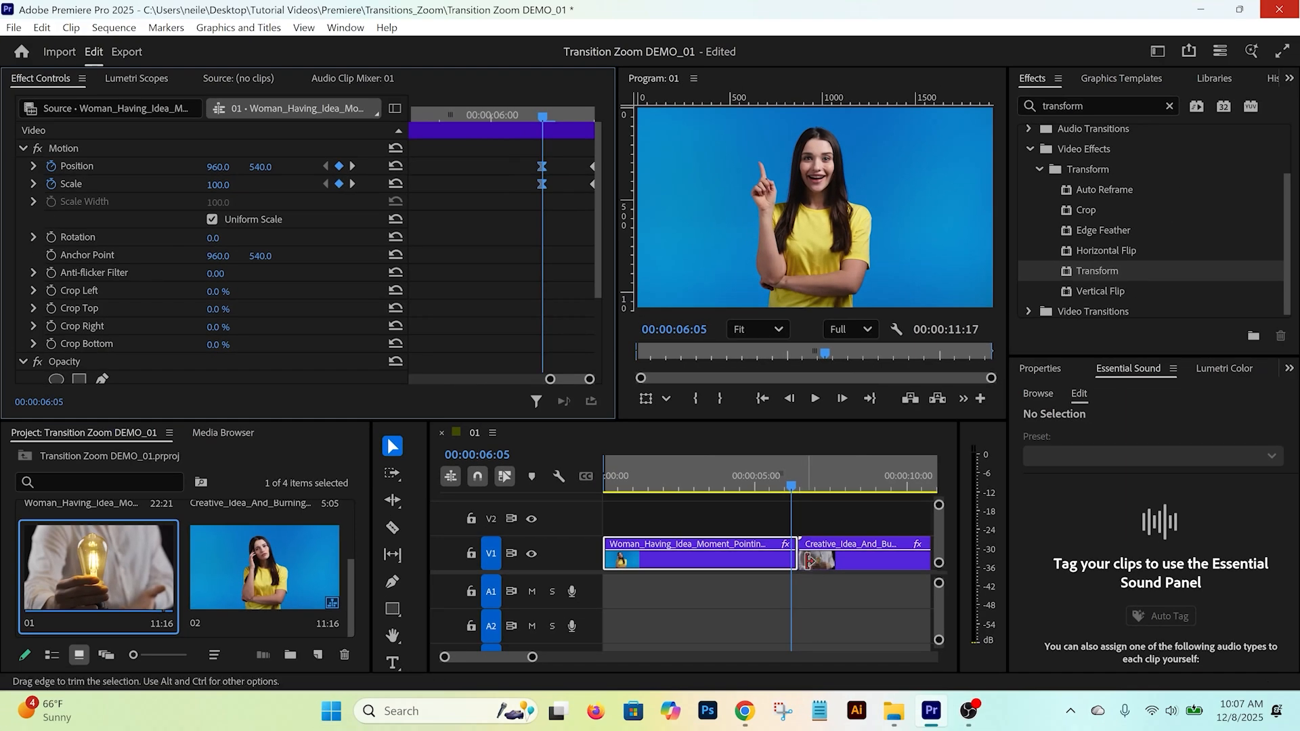
Step: Apply Ease In temporal interpolation to the Creative_Idea clip's second pair of Position and Scale keyframes
key(Down)
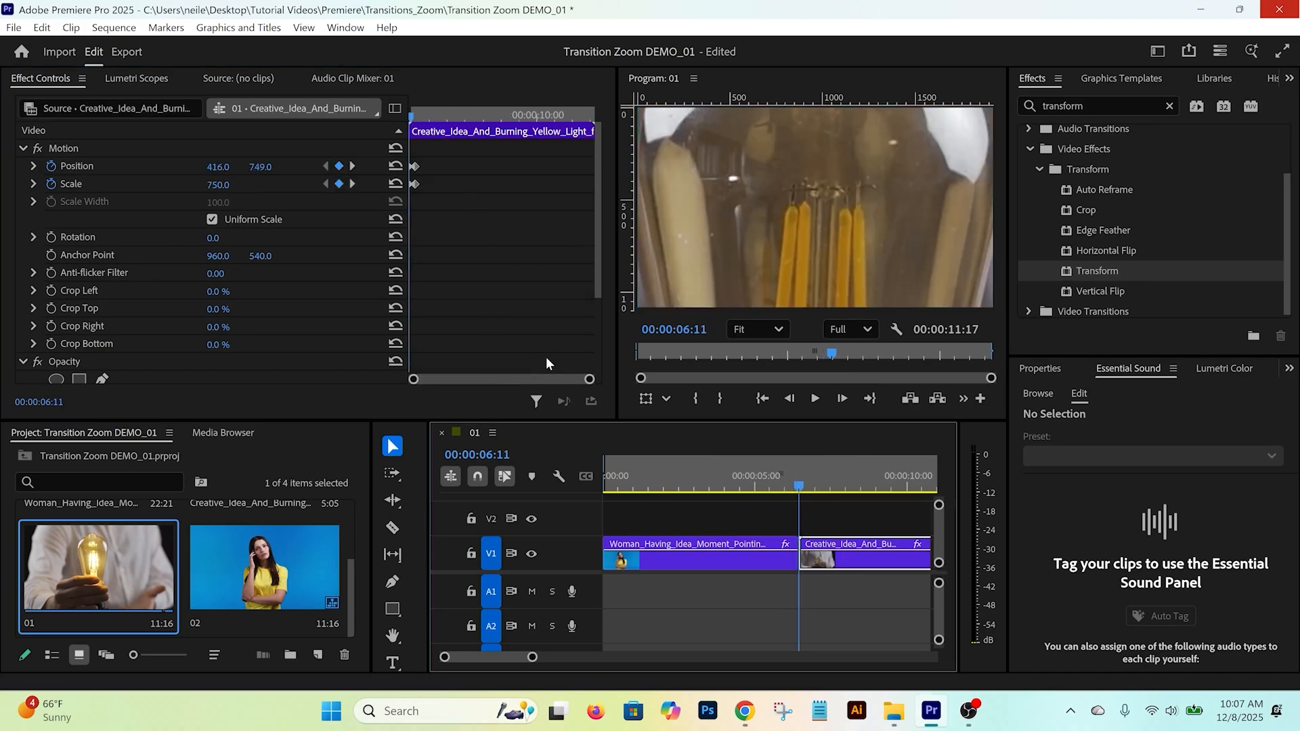
drag(590, 379, 458, 379)
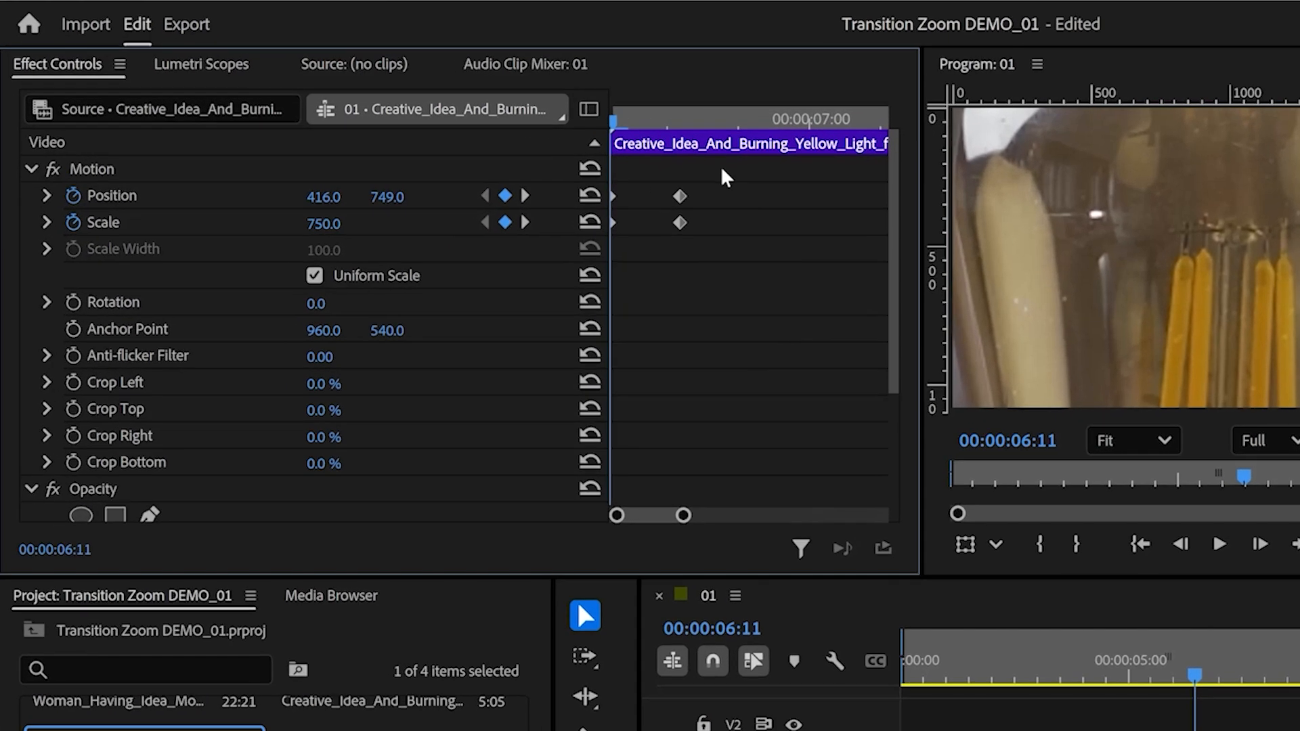
drag(484, 152, 454, 203)
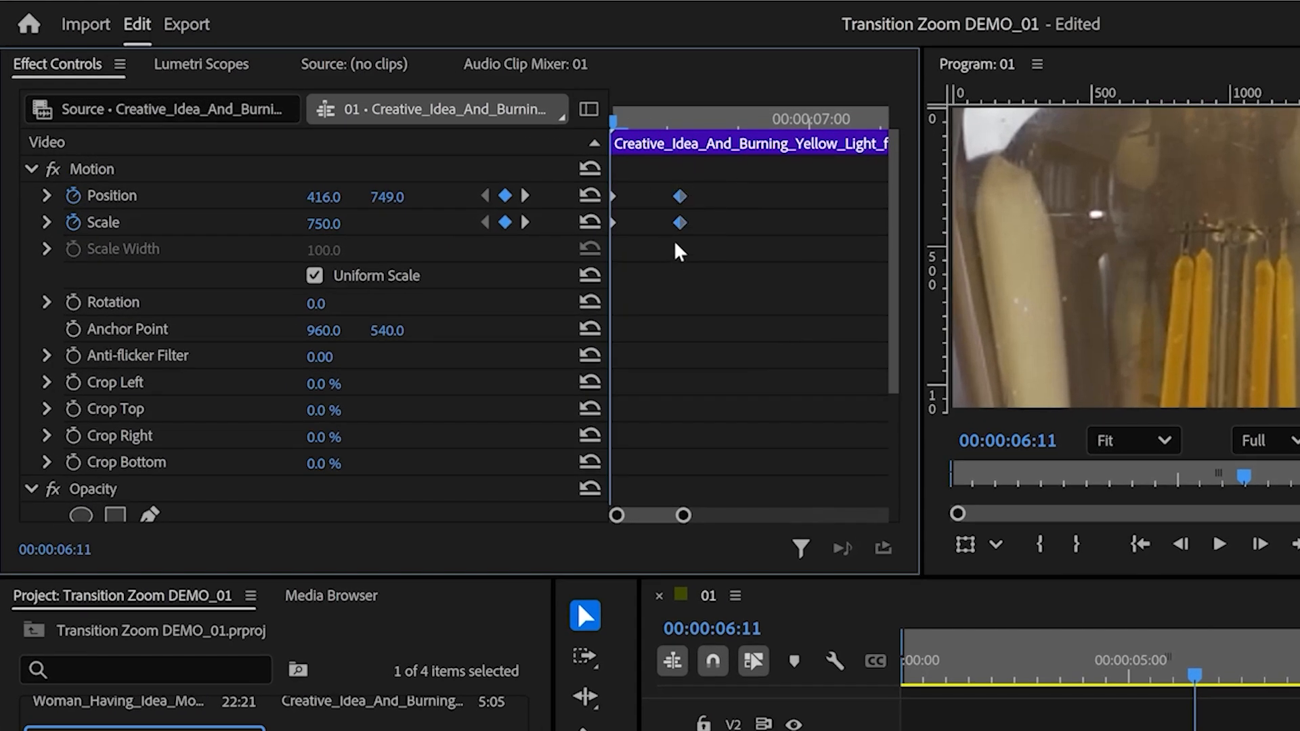
right_click(687, 229)
mouse_move(806, 435)
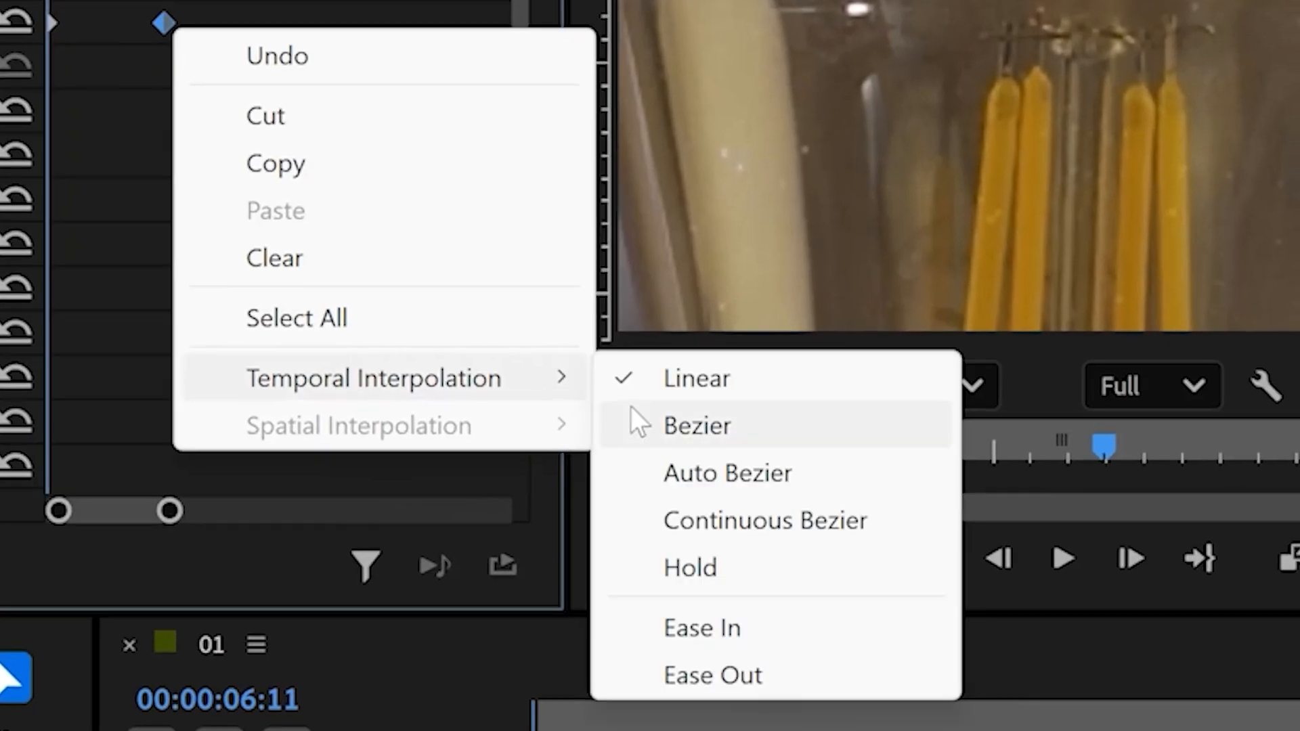
click(698, 633)
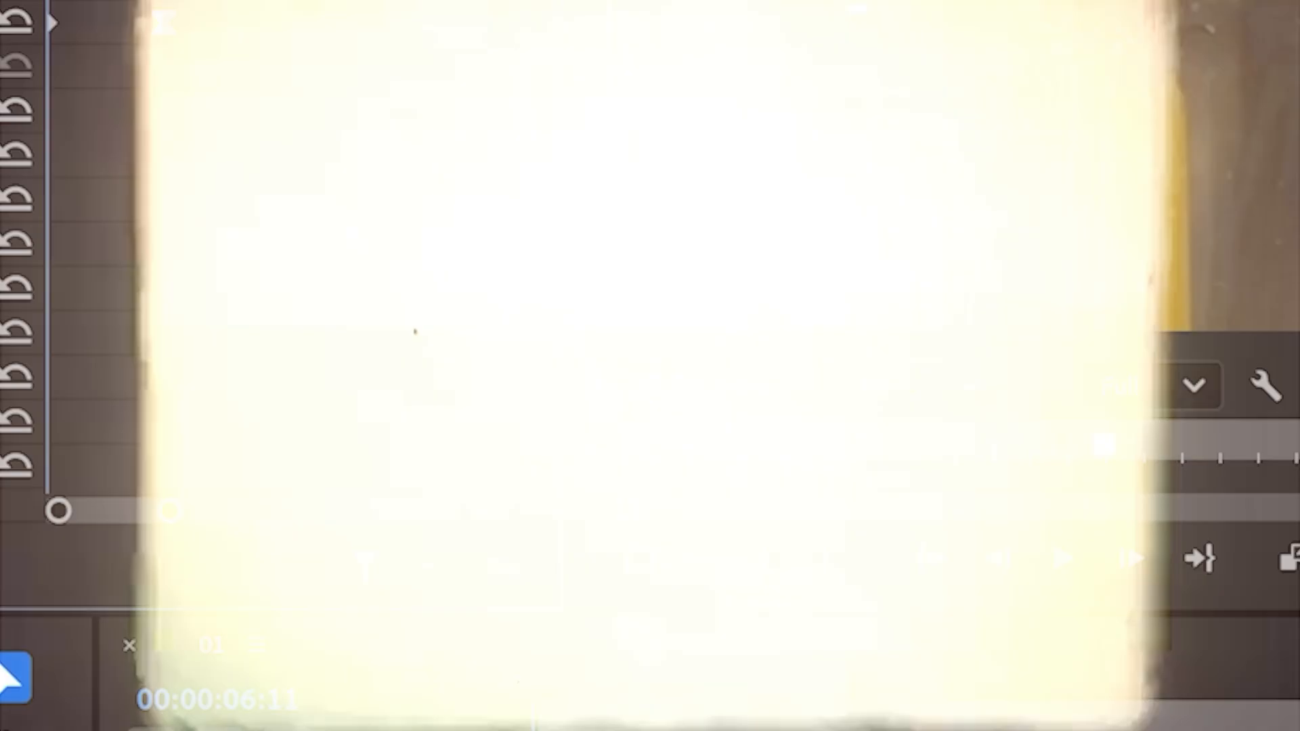
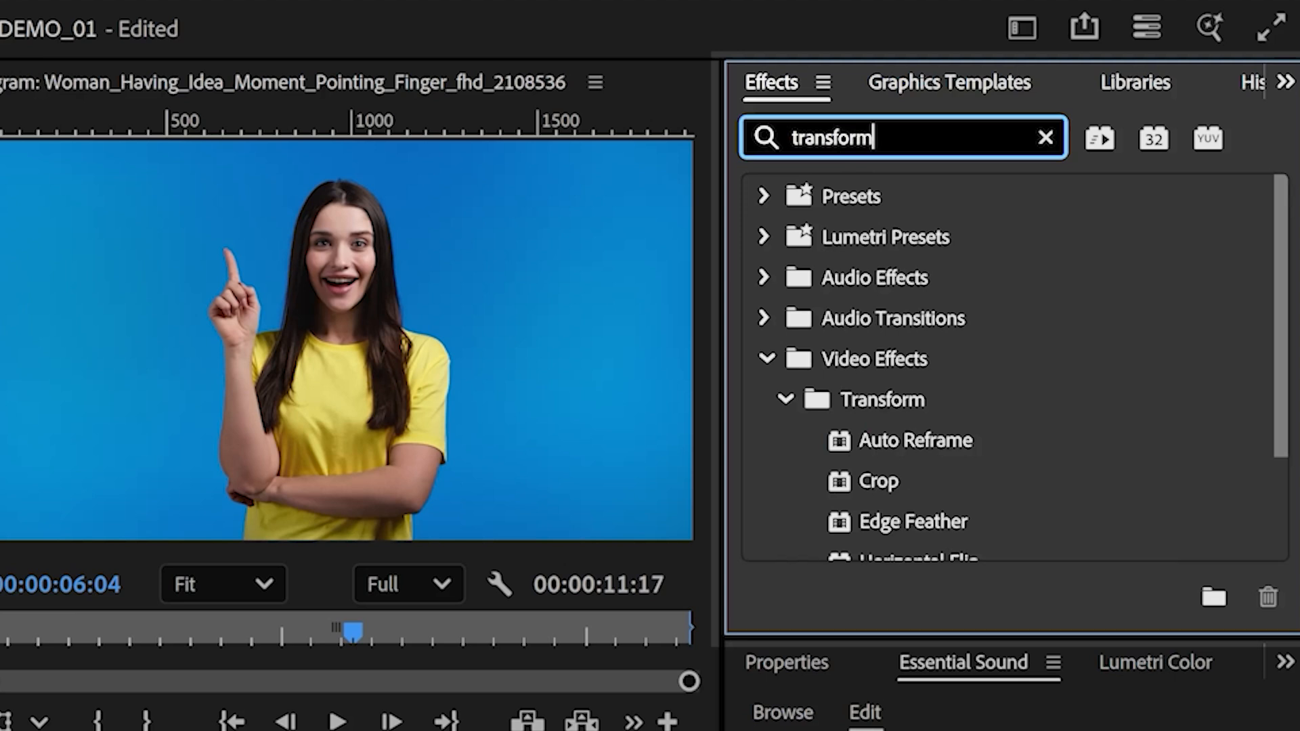
Step: Apply the Transform video effect to the Woman_Having_Idea clip and bring up its settings
scroll(919, 278, down, 3)
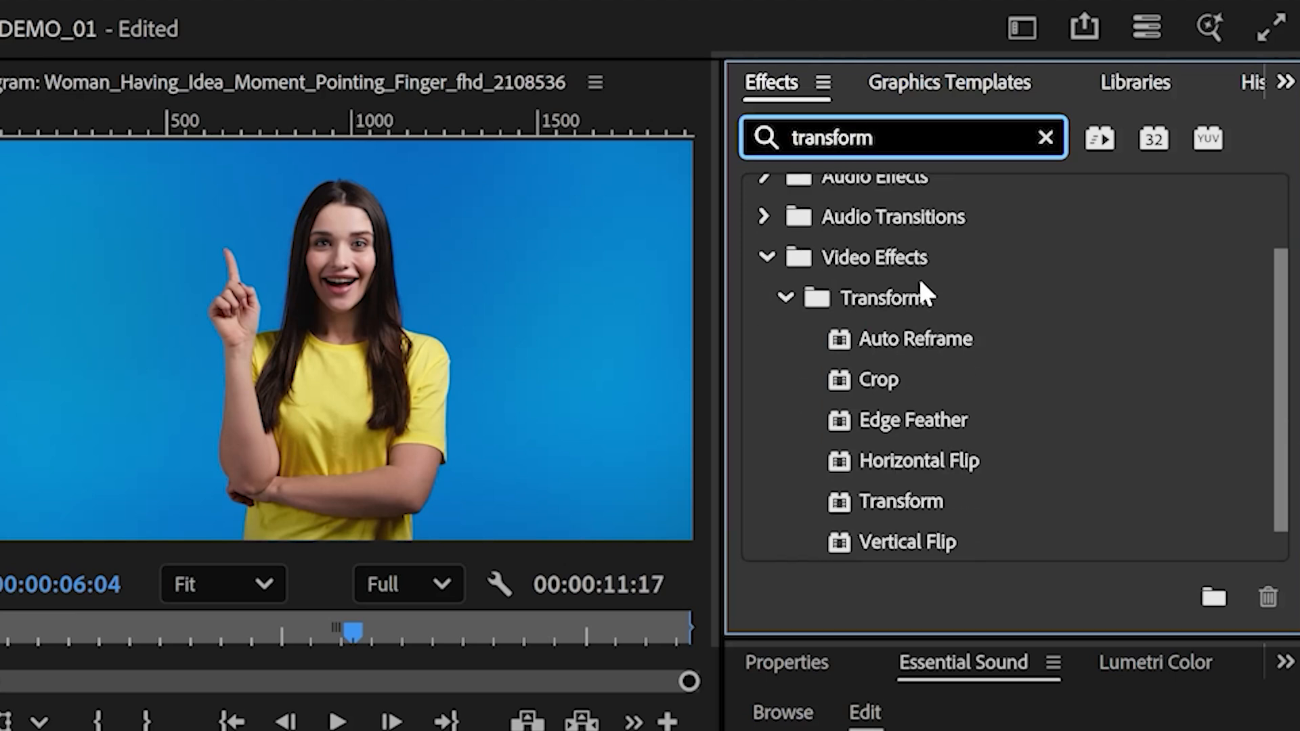
scroll(933, 369, down, 1)
click(905, 466)
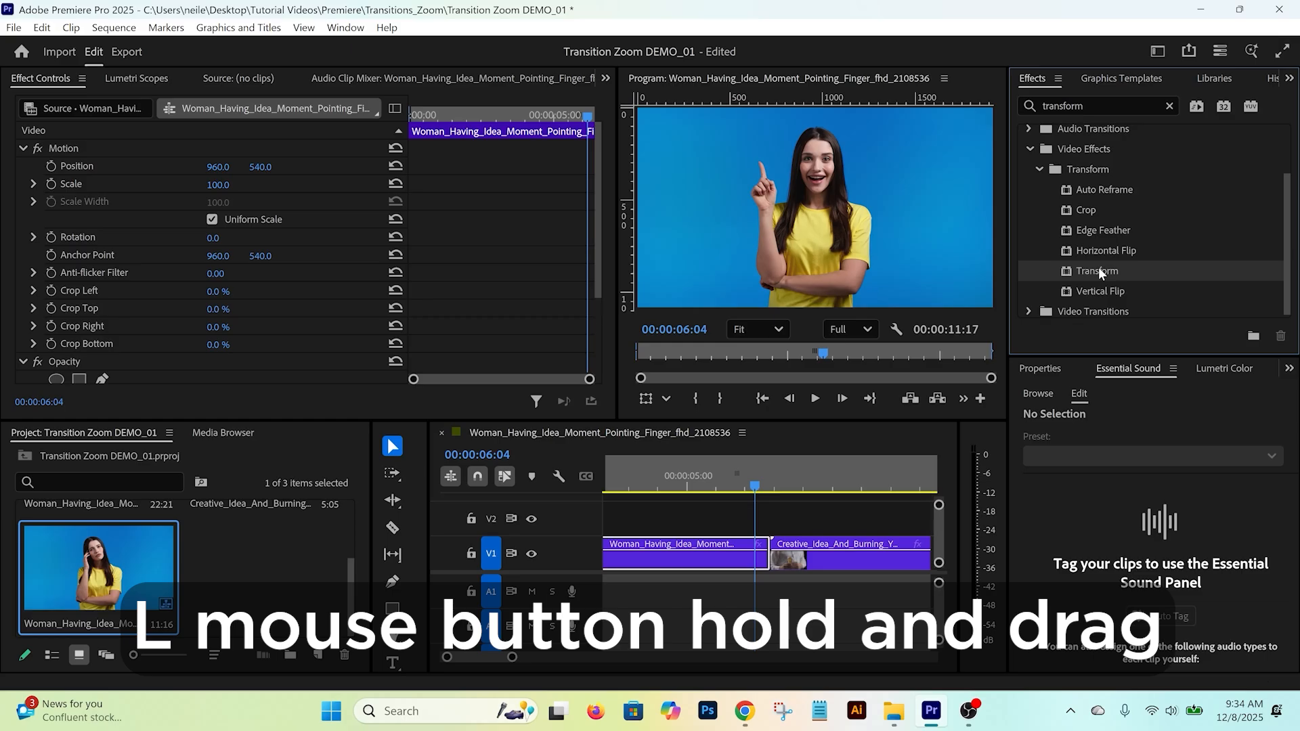
drag(1099, 267, 741, 562)
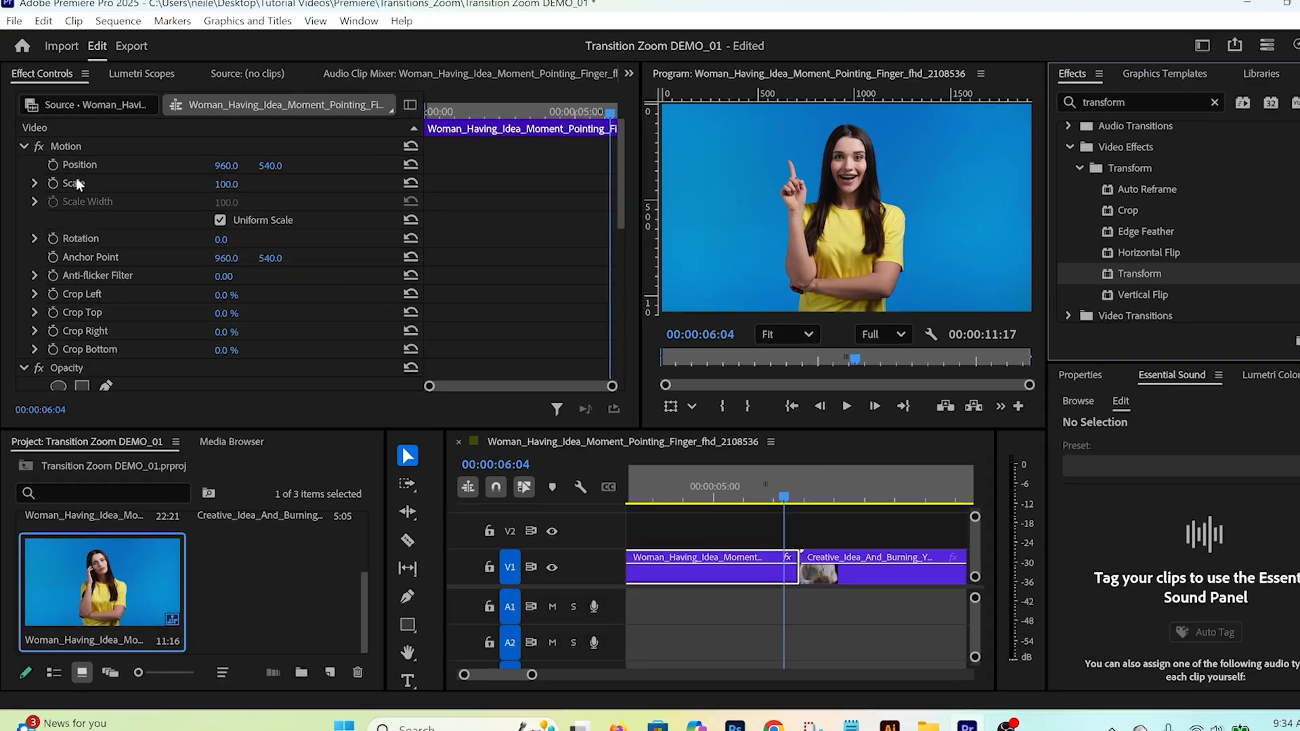
scroll(76, 177, down, 6)
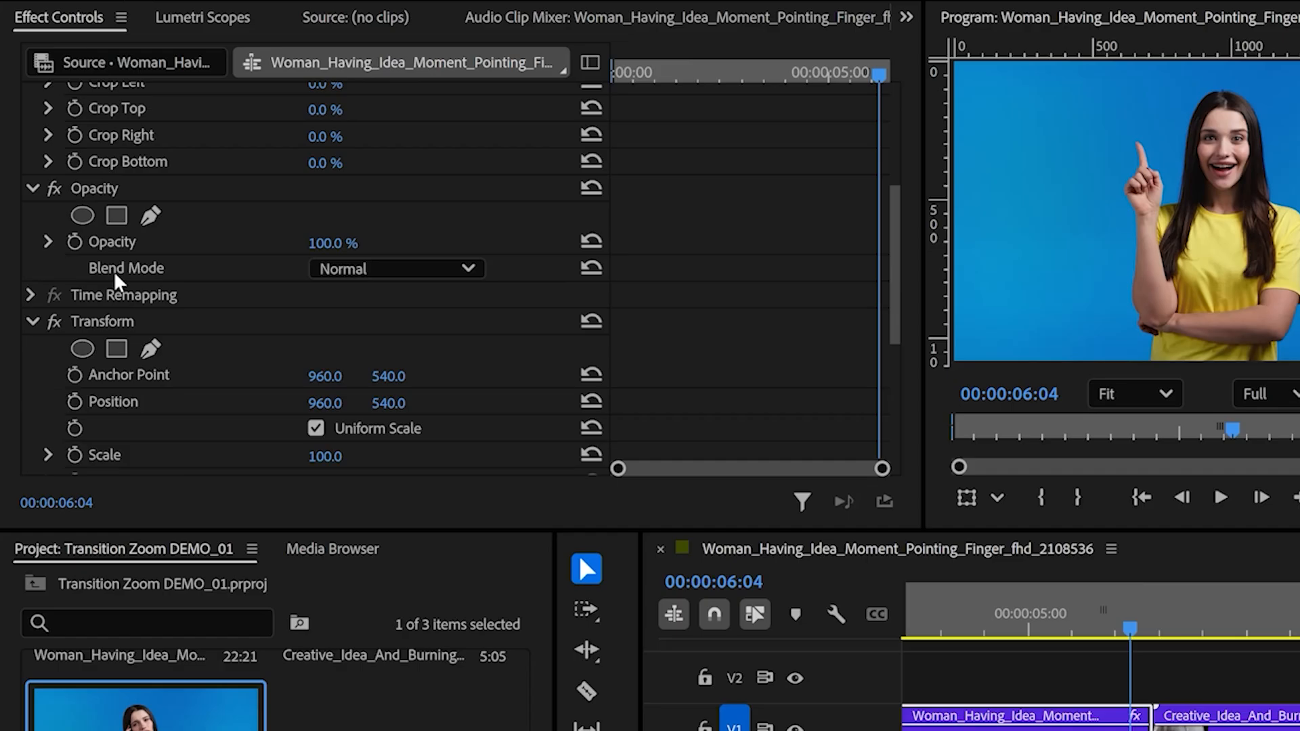
Step: Turn on Transform Position and Scale keyframing for the Woman_Having_Idea clip at 00:00:06:04
click(81, 286)
click(117, 324)
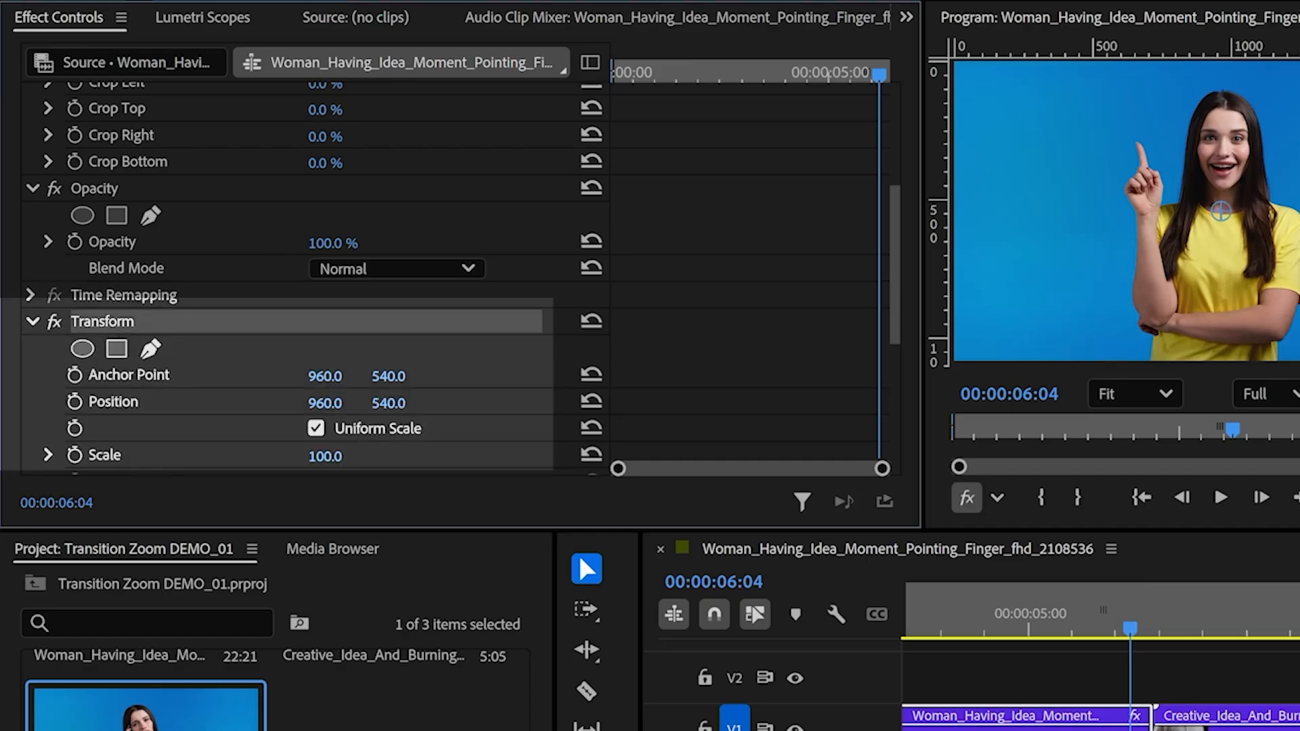
scroll(221, 225, down, 2)
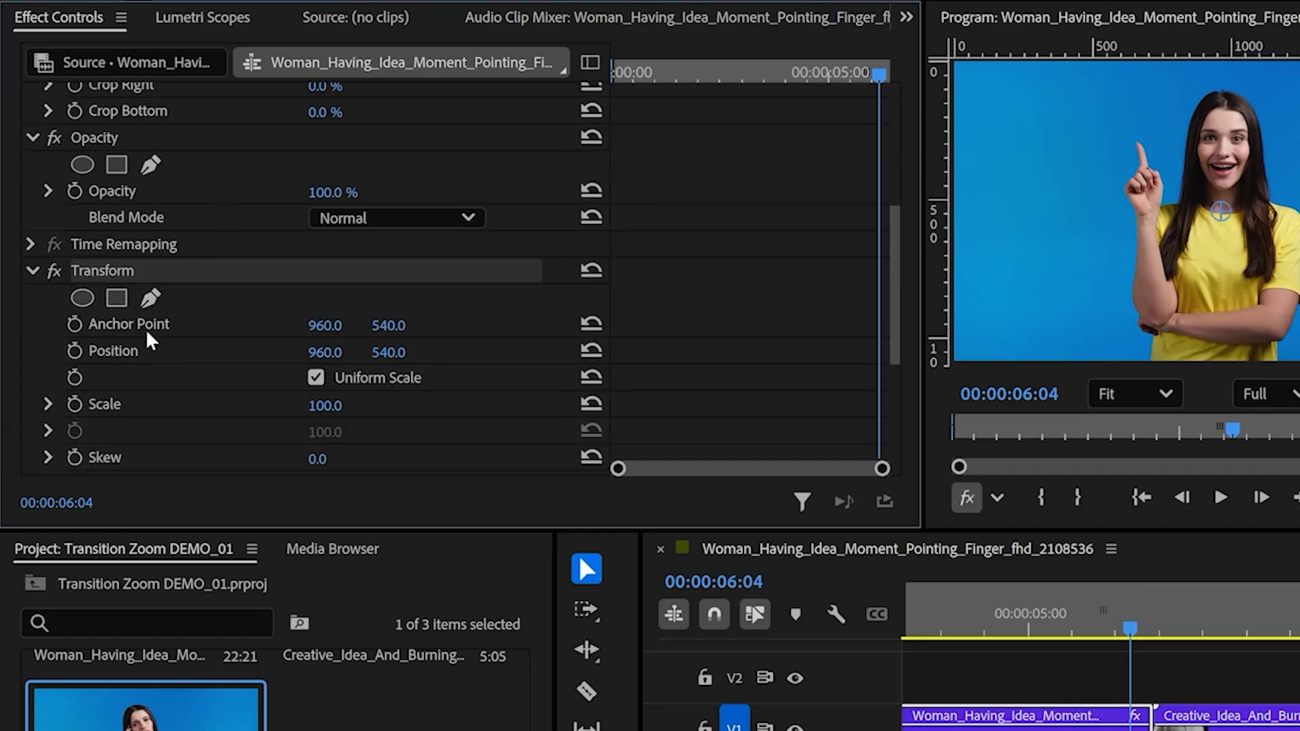
click(75, 352)
click(75, 404)
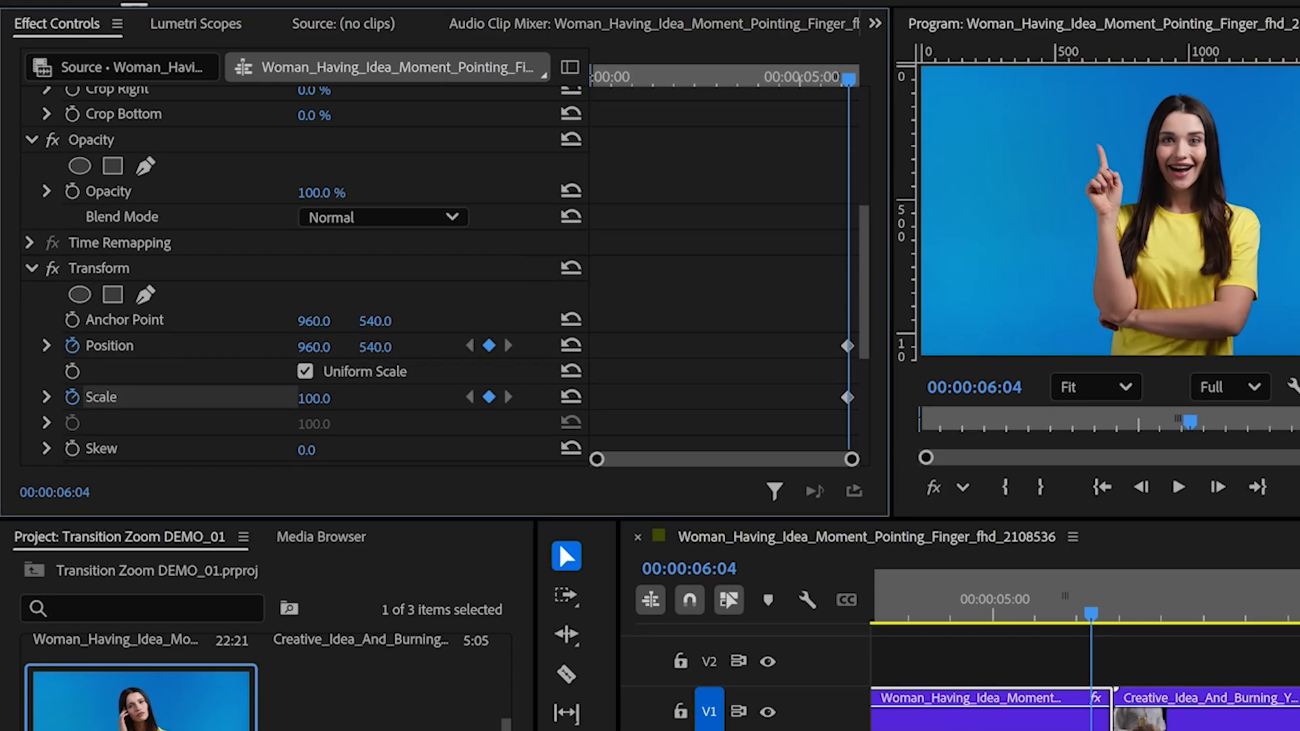
Step: Set the Woman_Having_Idea clip's Transform Scale to 750 five frames further on, at 00:00:06:09
drag(447, 658, 458, 661)
drag(414, 379, 485, 380)
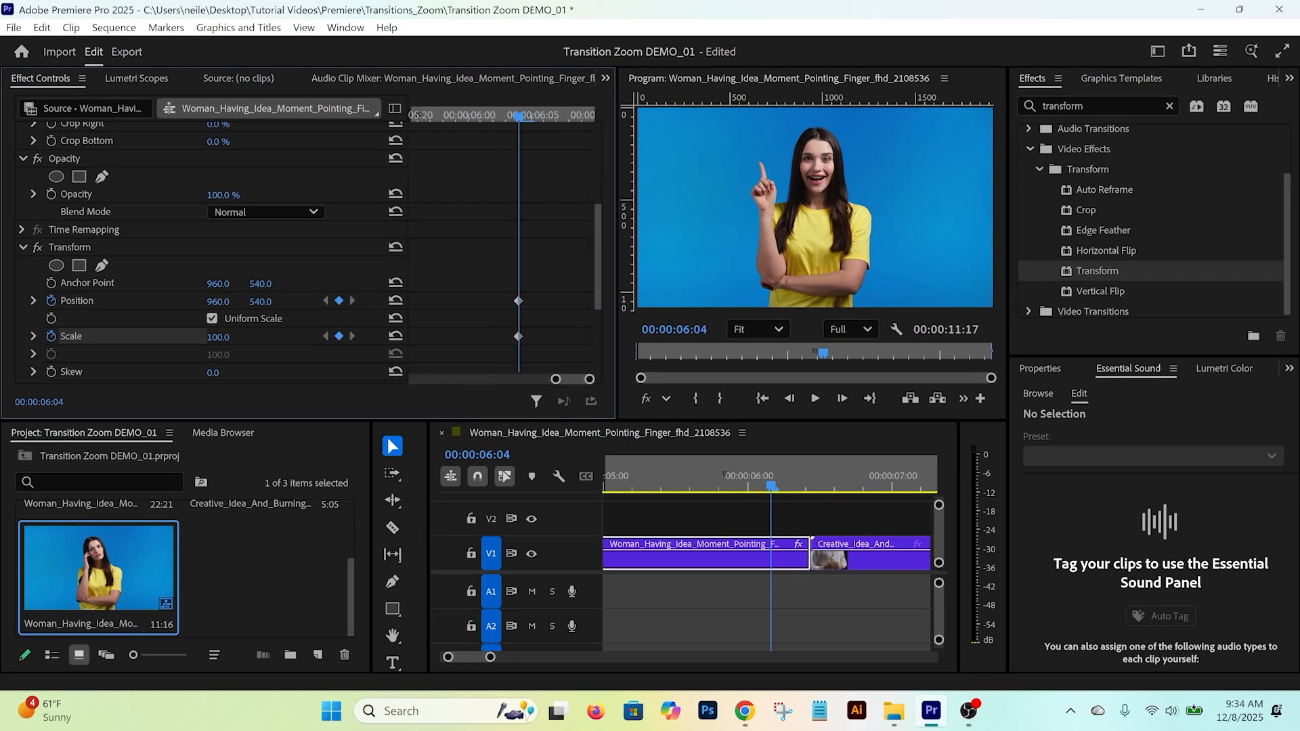
key(Right)
key(Right)
key(Right)
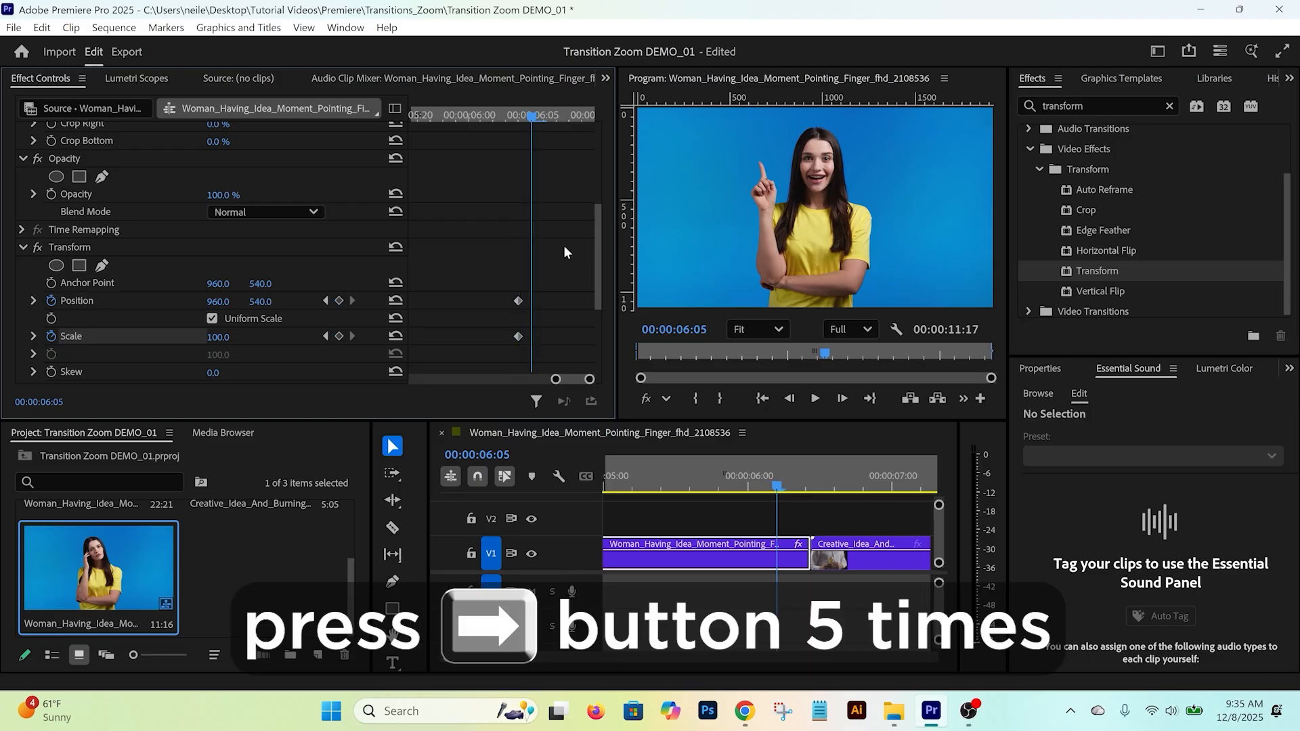
key(Right)
key(Right)
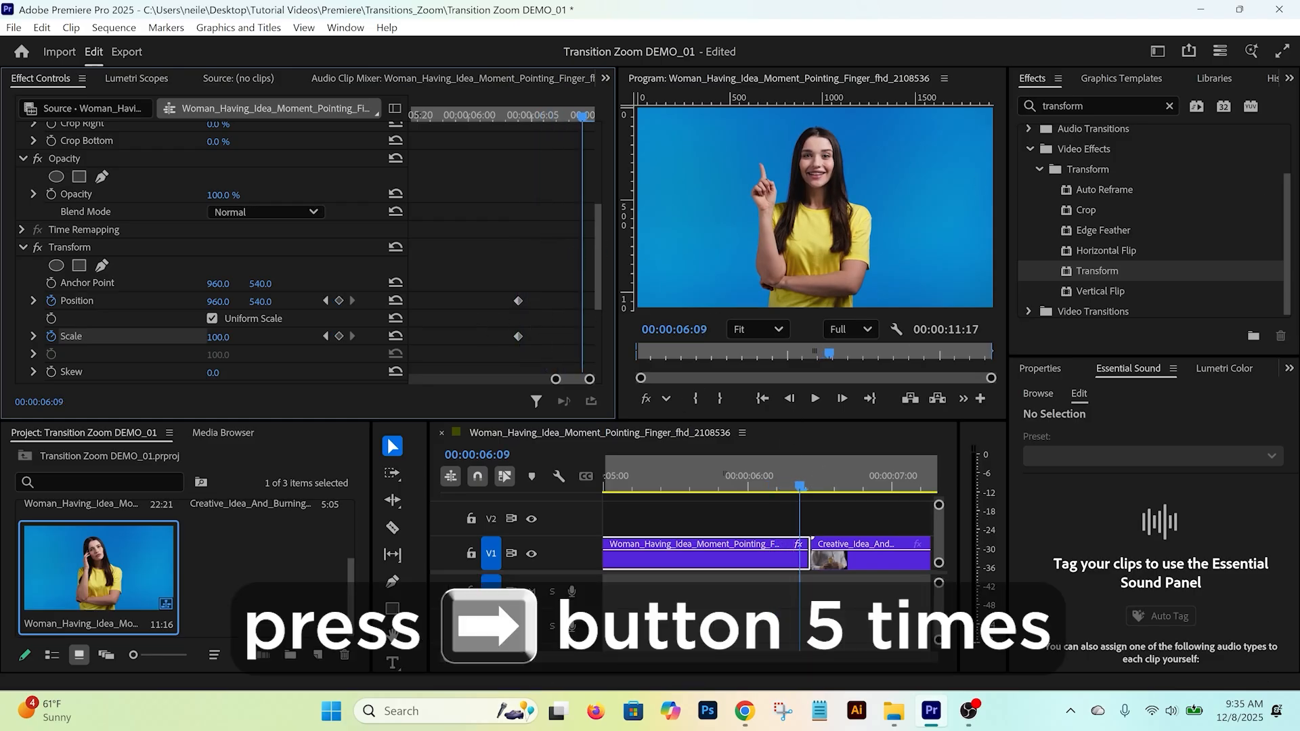
click(219, 338)
text(750)
key(Return)
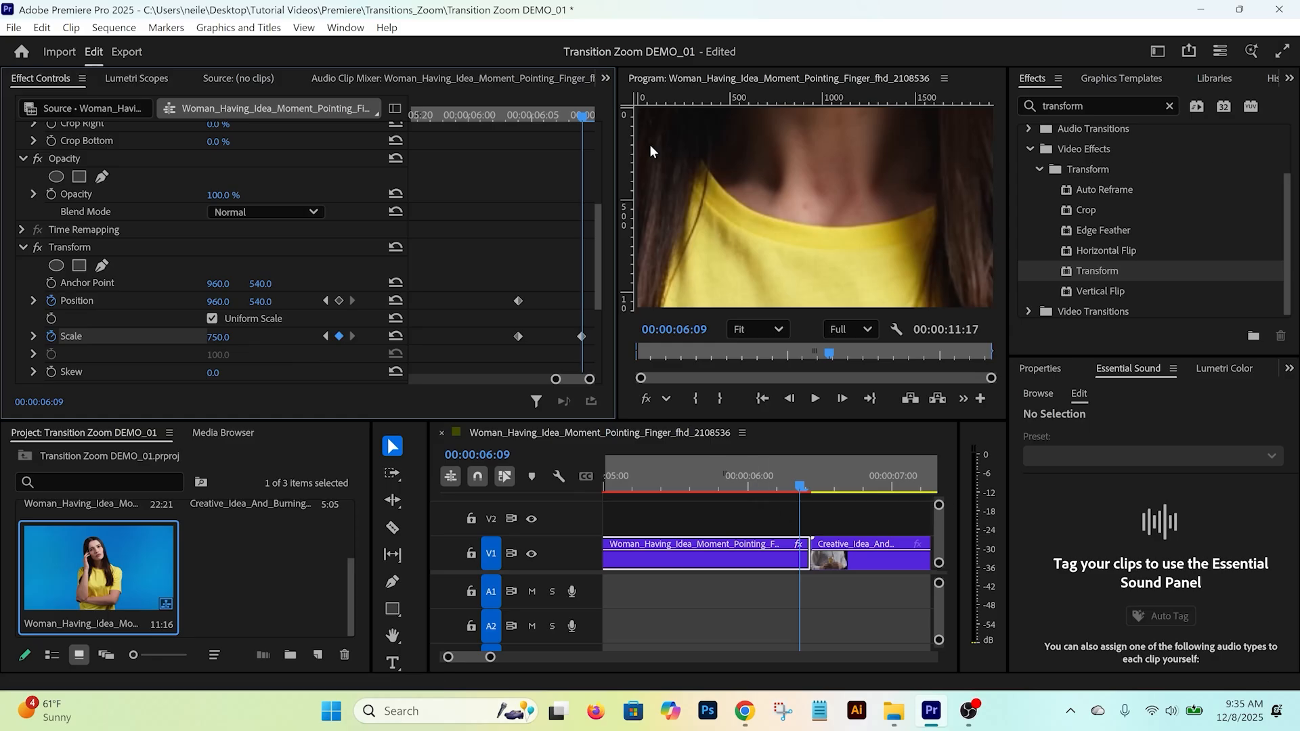
Step: Set the Woman clip's Transform Position to 846, 2540 at 00:00:06:09 and shift the second Position and Scale keyframes to the clip's end
drag(266, 302, 175, 303)
drag(258, 304, 312, 289)
click(266, 303)
text(2540)
key(Return)
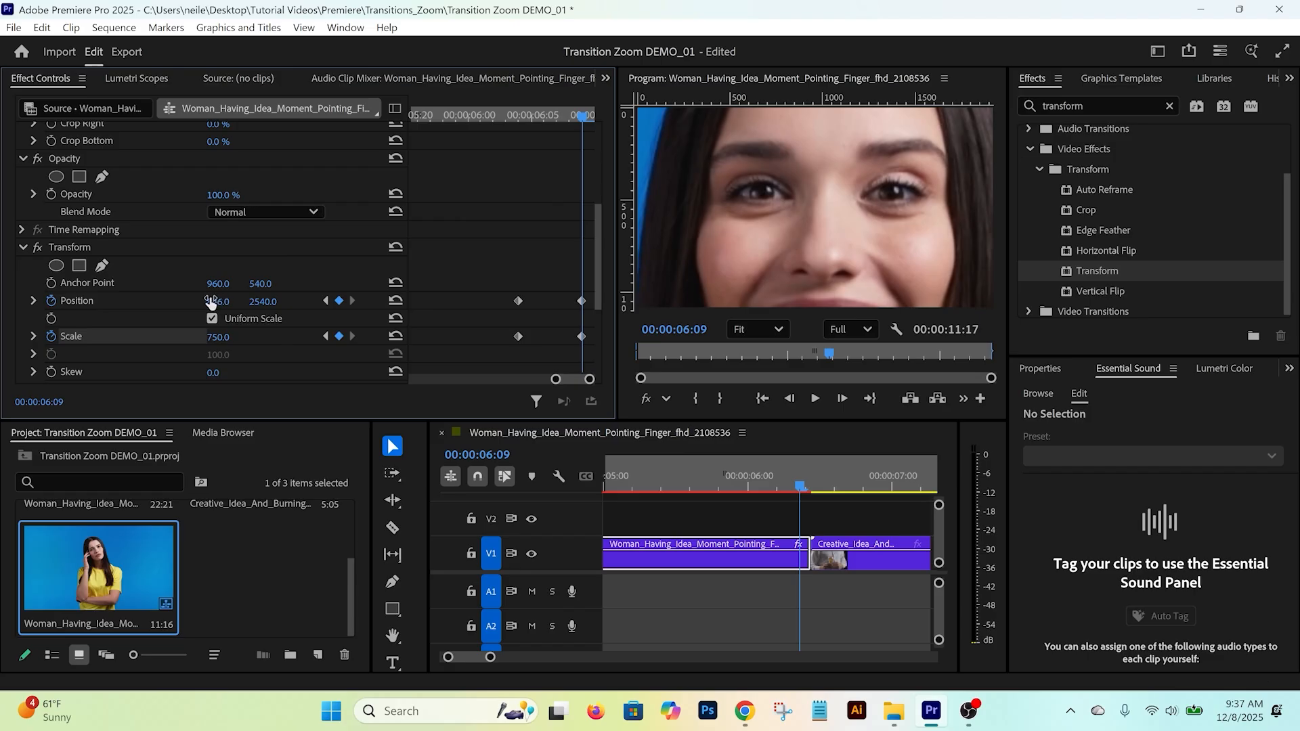
drag(210, 302, 210, 302)
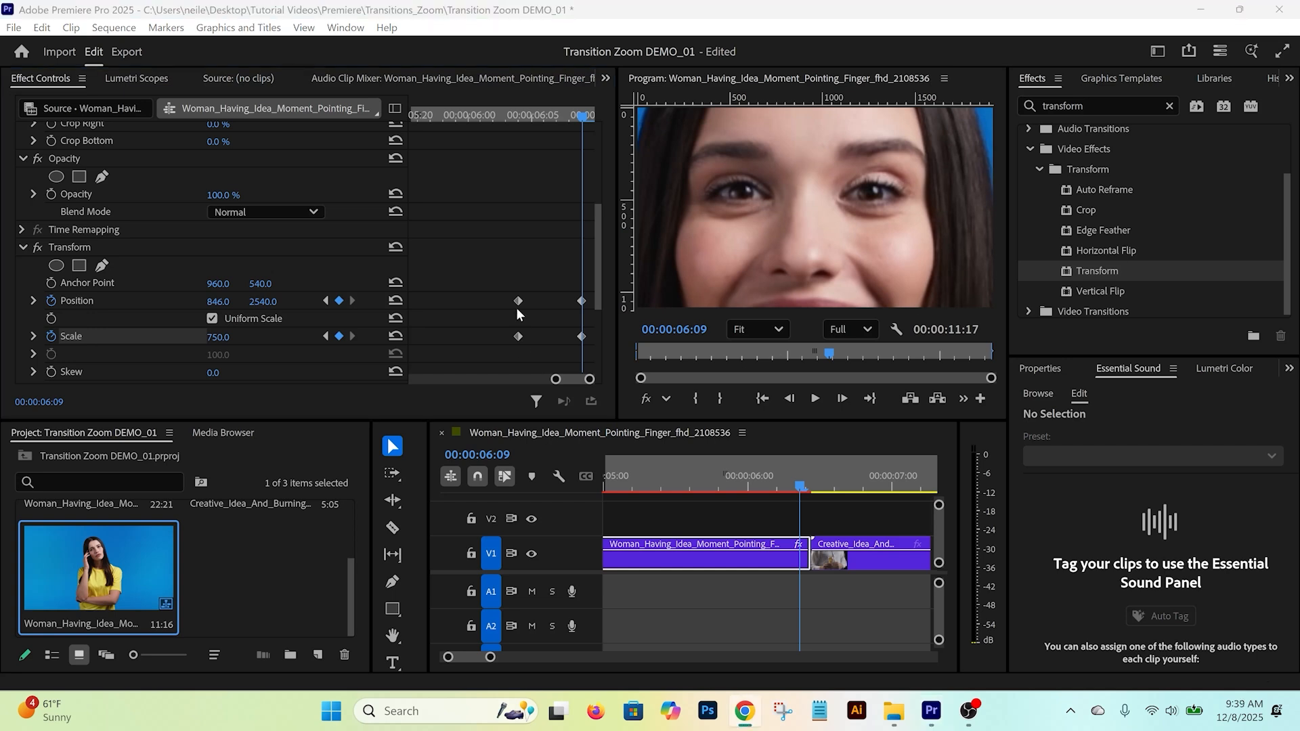
drag(565, 282, 644, 345)
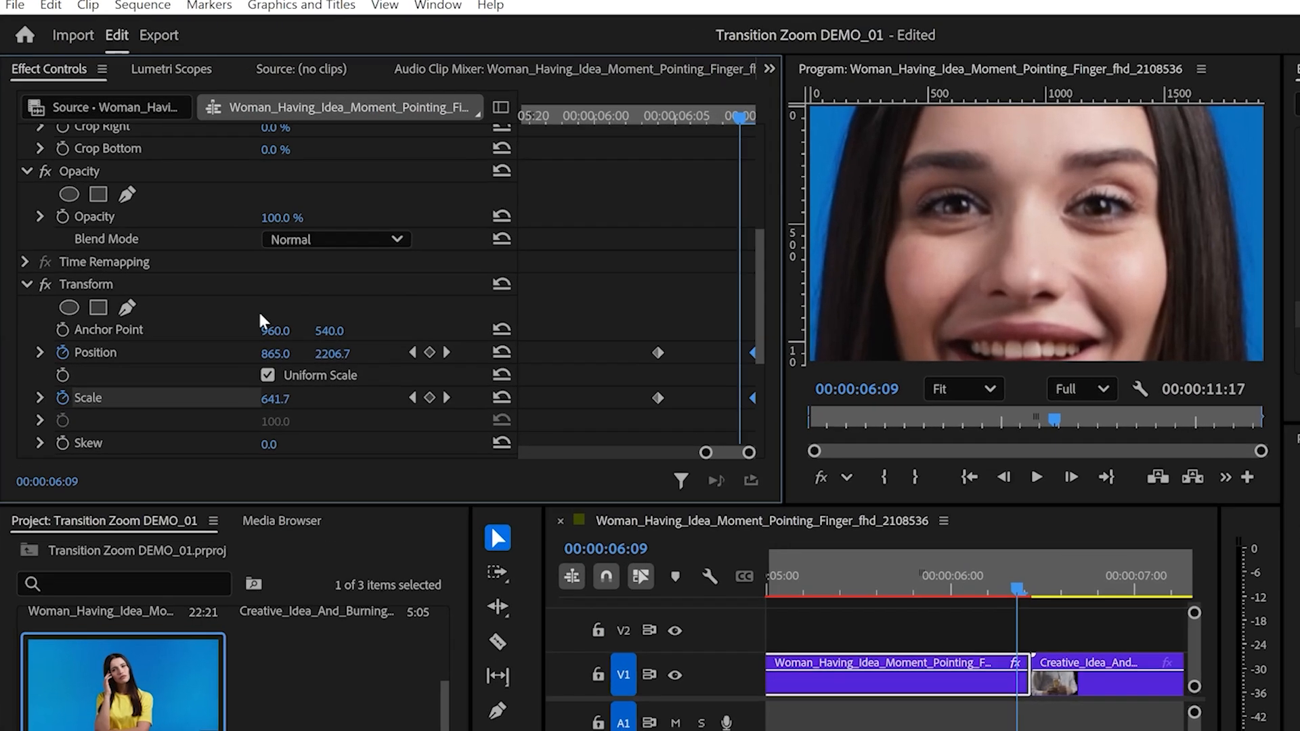
Step: Turn off Use Composition's Shutter Angle in the Woman clip's Transform effect and set the Shutter Angle to 350
scroll(297, 298, down, 5)
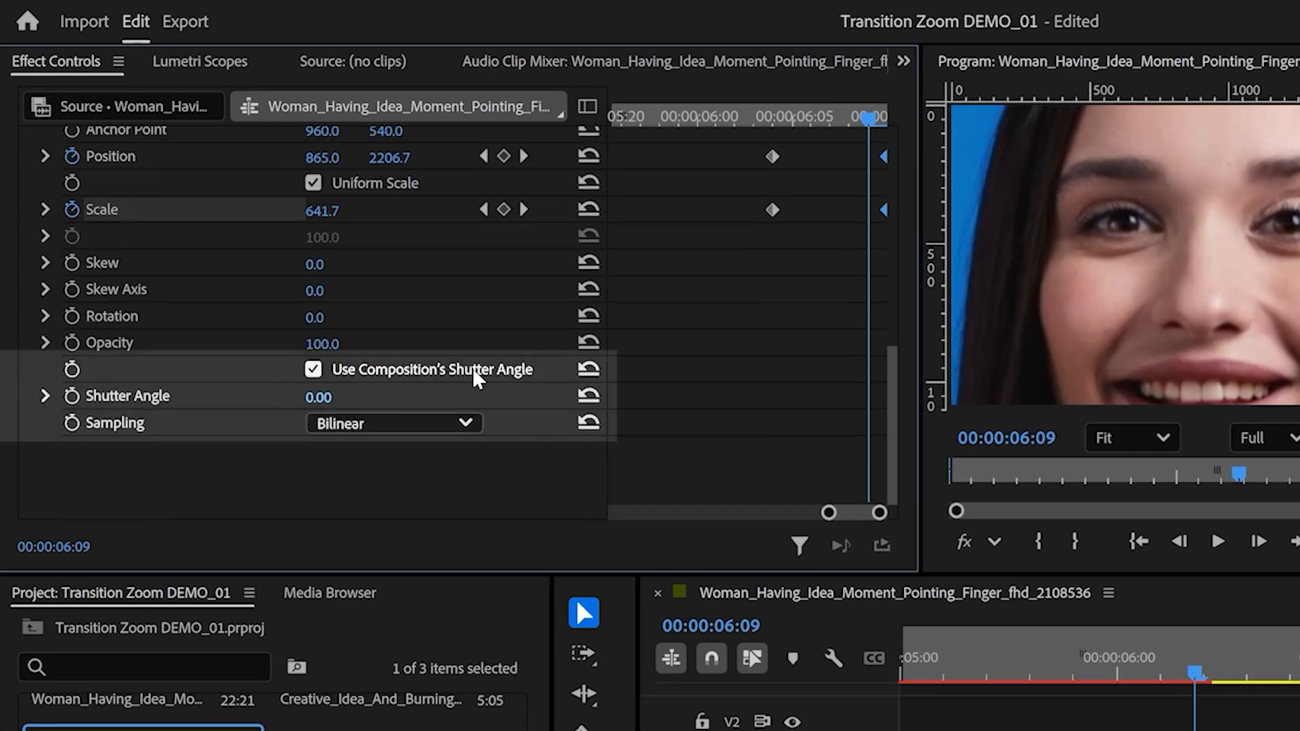
click(313, 370)
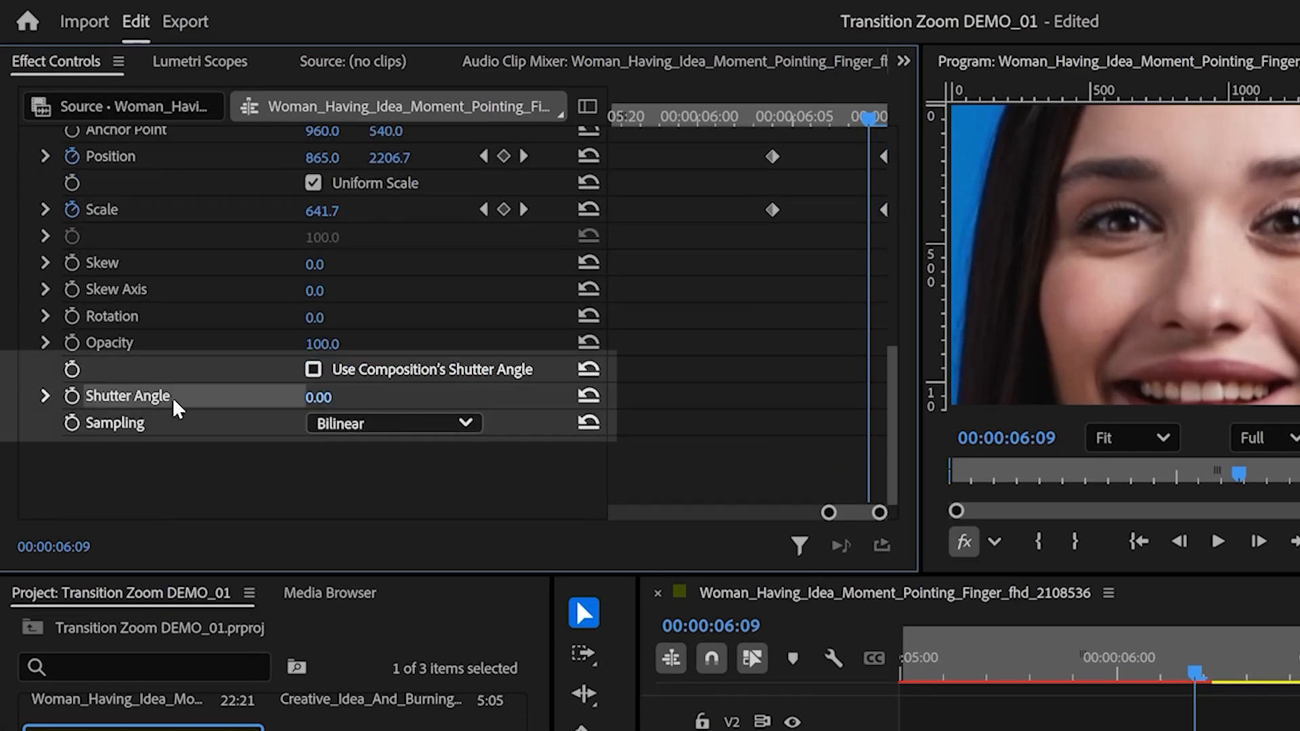
click(327, 399)
text(350)
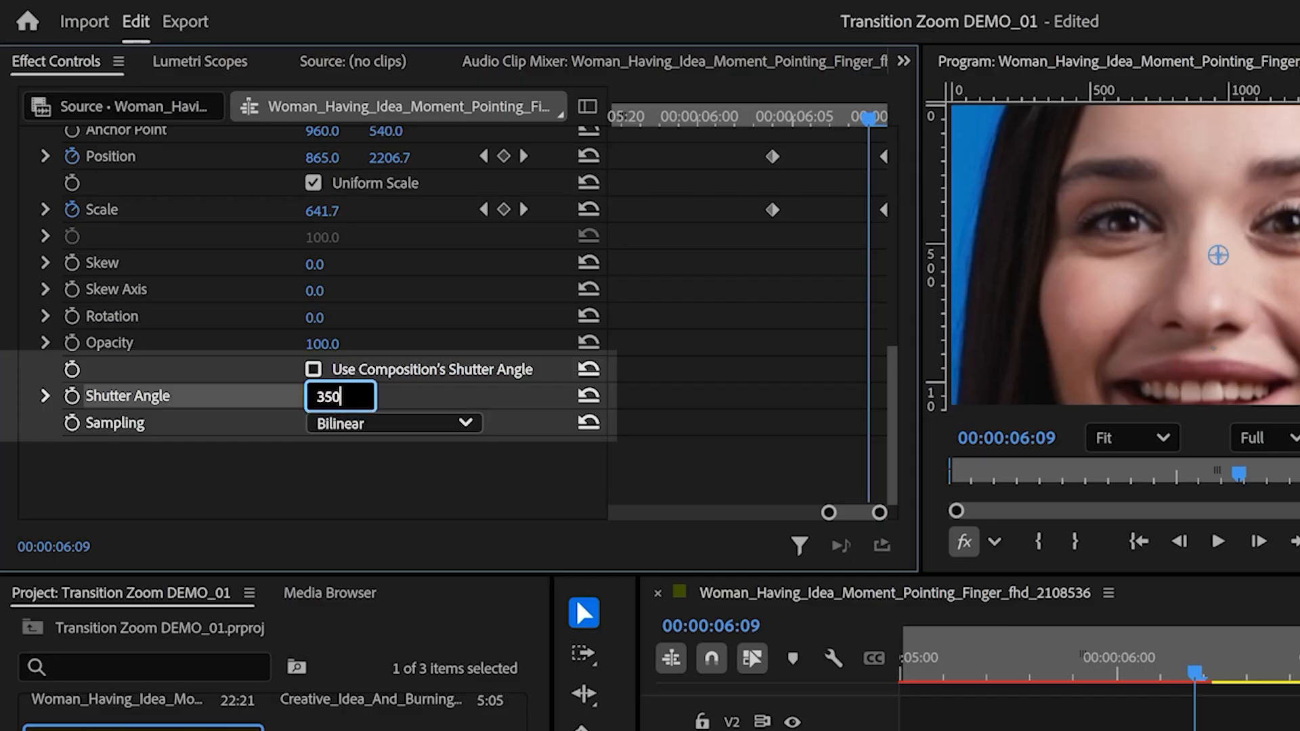
key(Return)
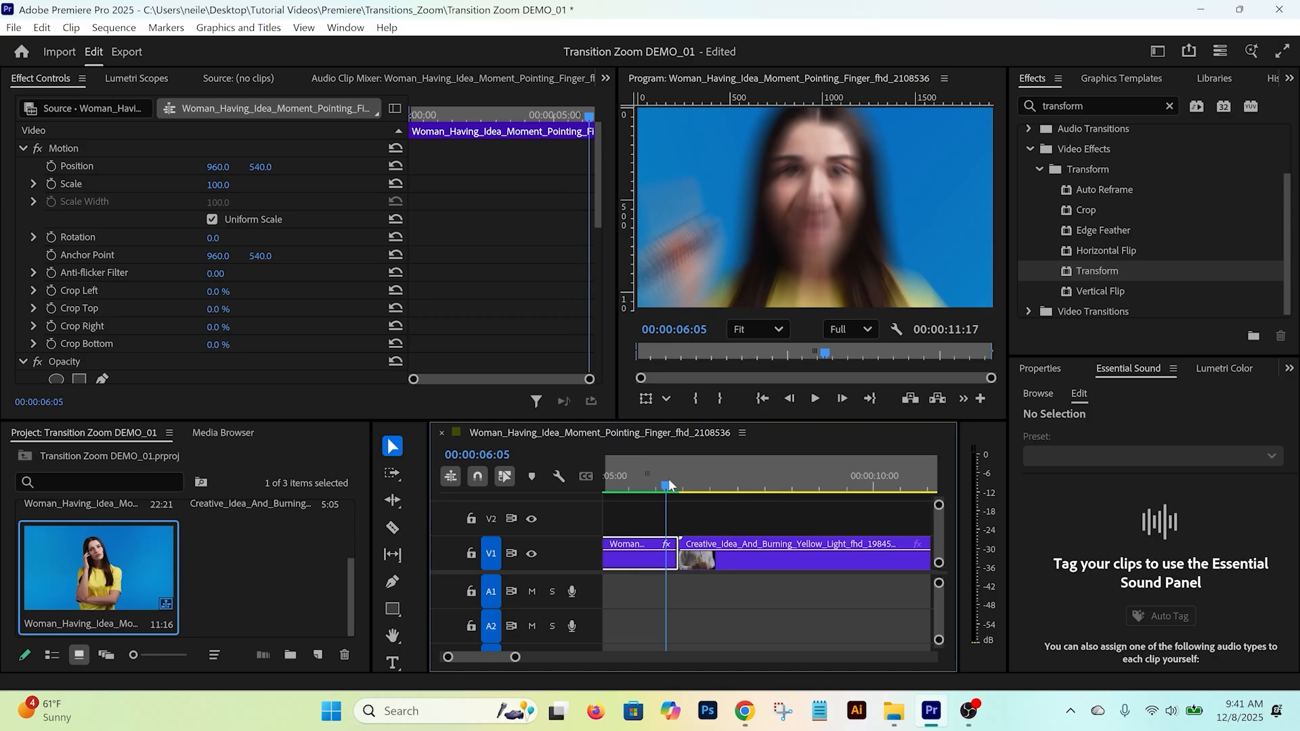
Step: Scrub and play the end of the Woman clip to review the motion-blurred zoom
click(671, 482)
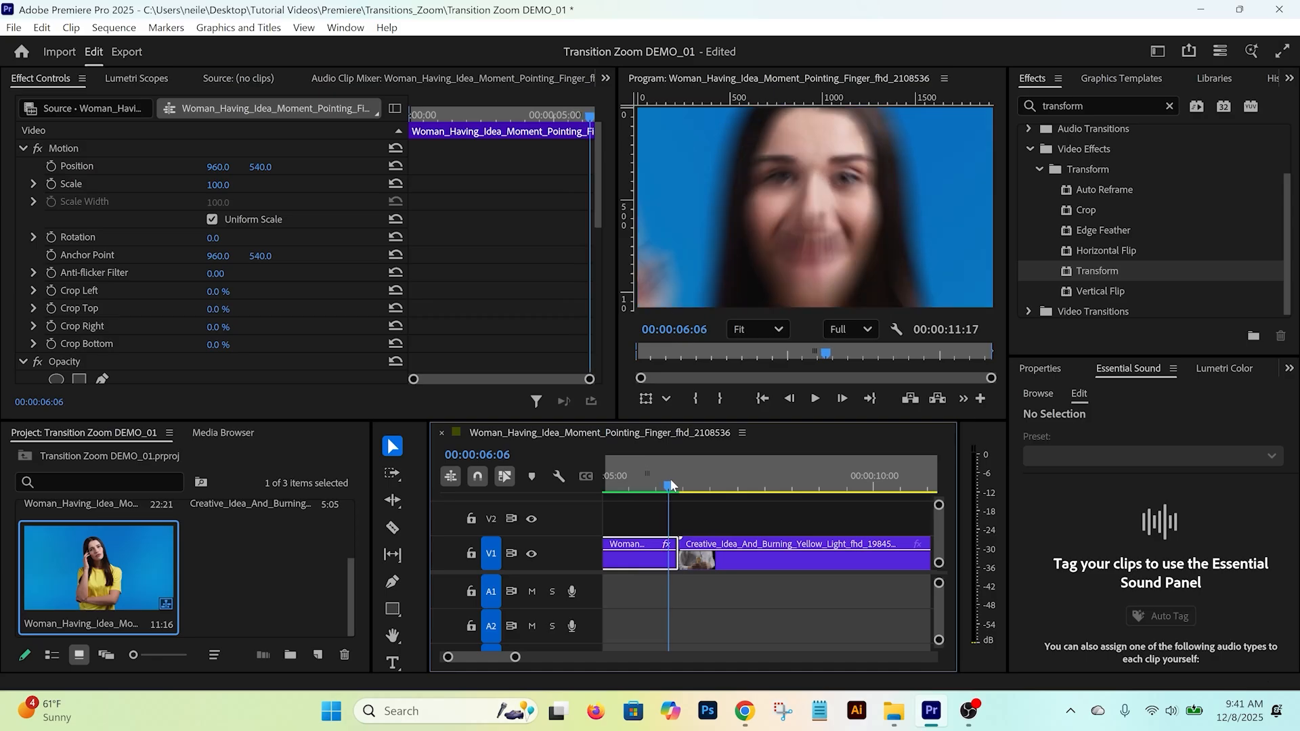
drag(675, 488, 677, 489)
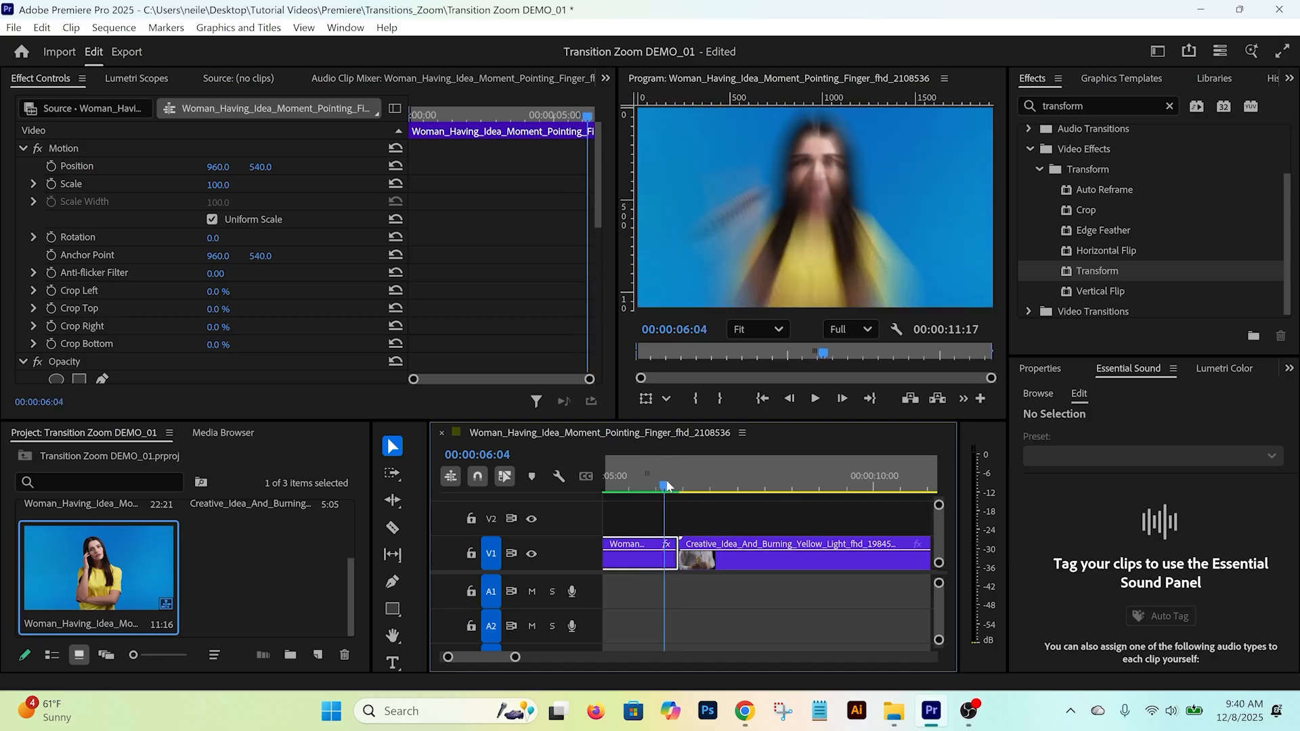
drag(675, 485, 631, 482)
key(space)
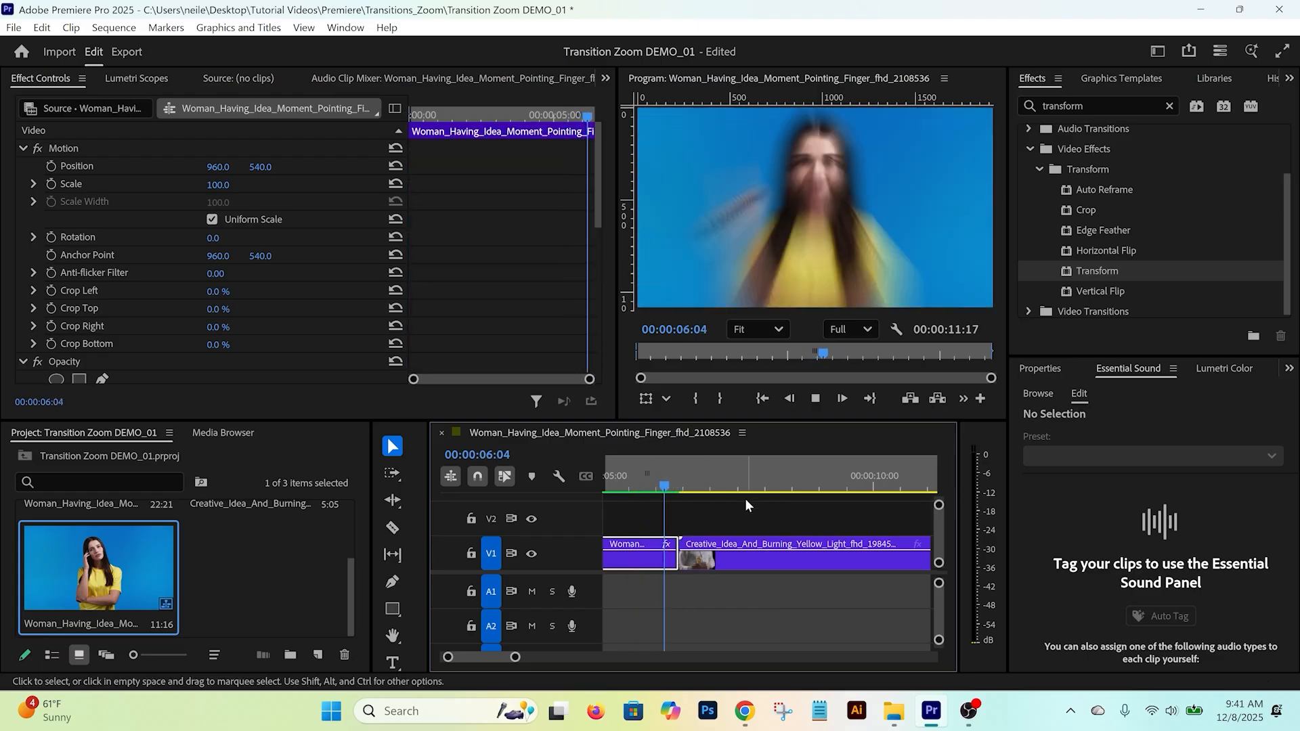
Step: Apply the Transform effect to the Creative_Idea clip with the playhead at its start, 00:00:06:11, and bring up the effect's settings
click(680, 486)
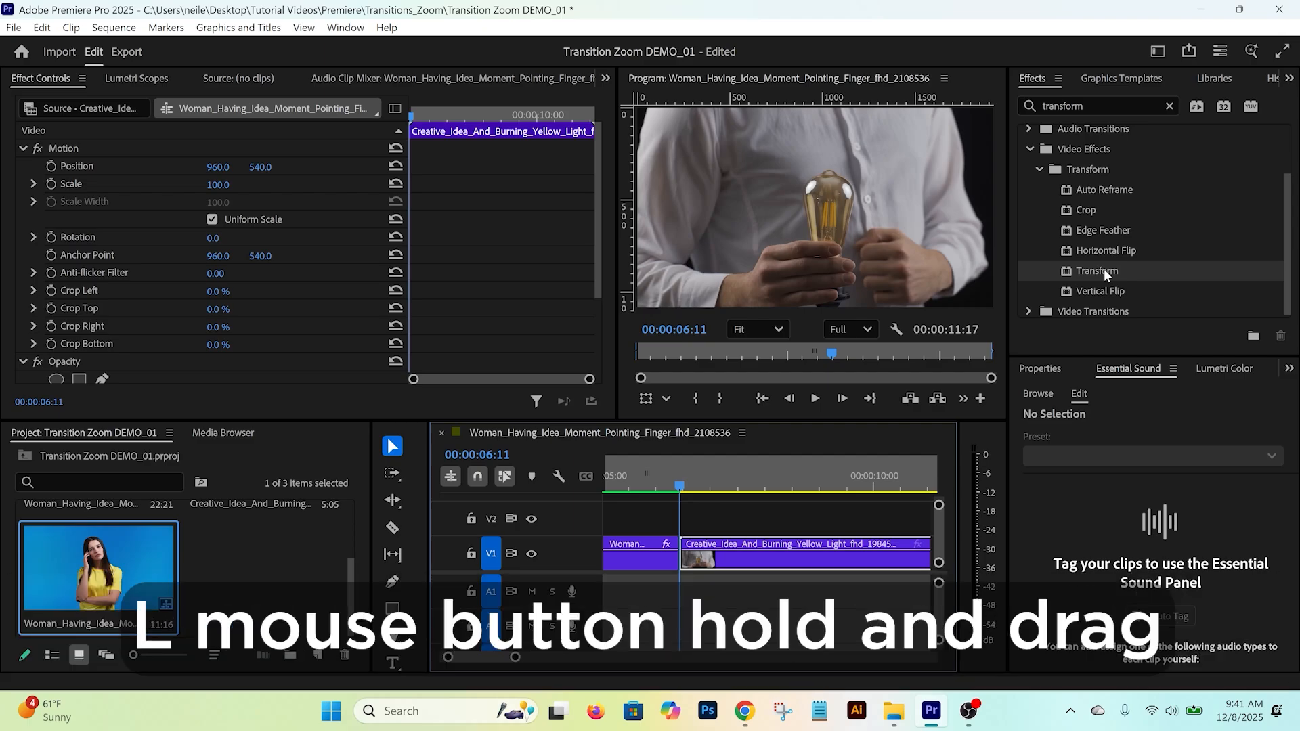
drag(1104, 270, 767, 559)
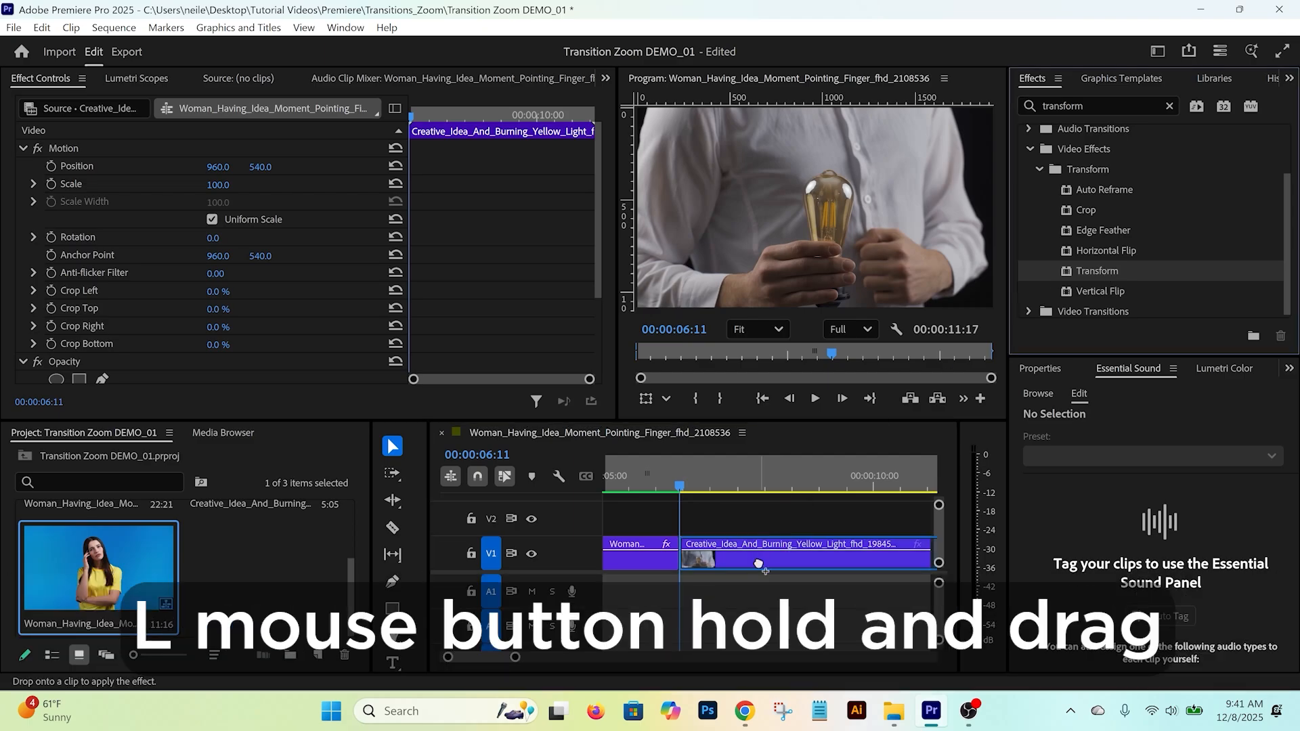
scroll(156, 271, down, 2)
scroll(152, 241, down, 5)
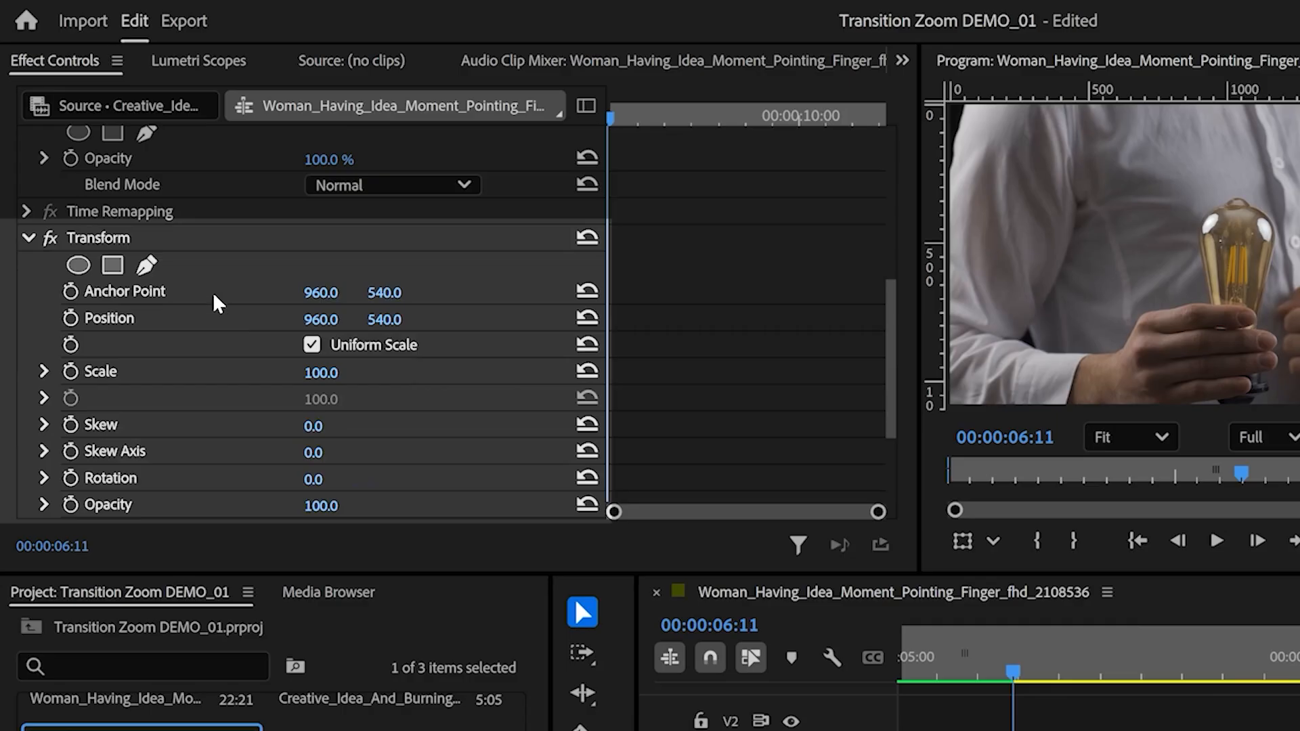
click(117, 236)
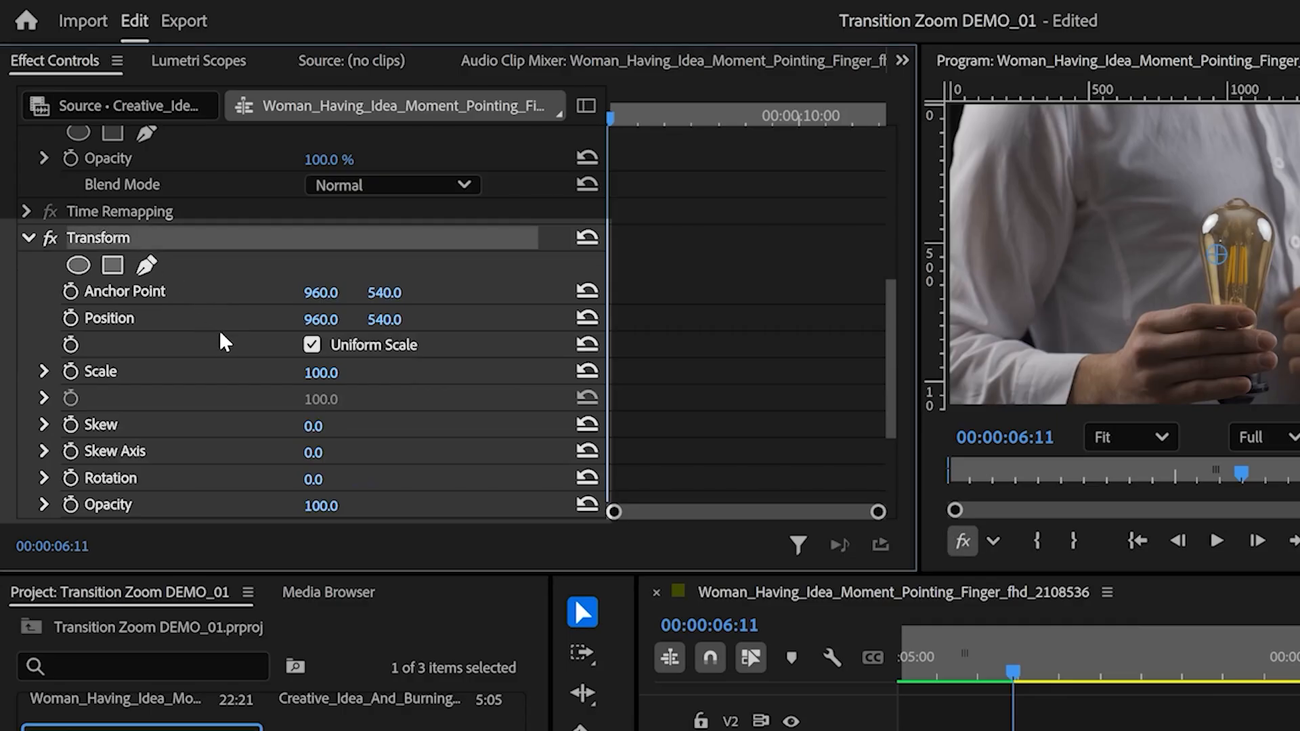
Step: Turn on Transform Position and Scale keyframing for the Creative_Idea clip at 00:00:06:11 and set Scale to 750
click(71, 319)
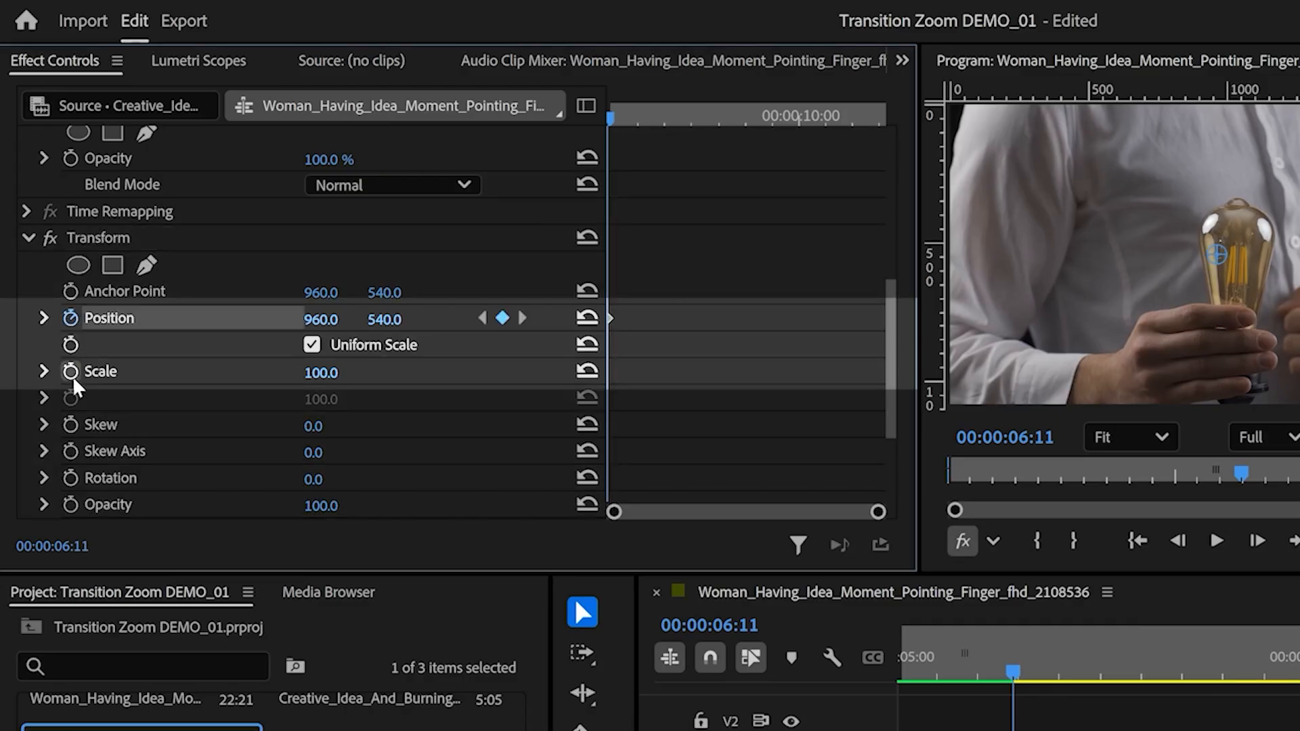
click(71, 371)
click(323, 372)
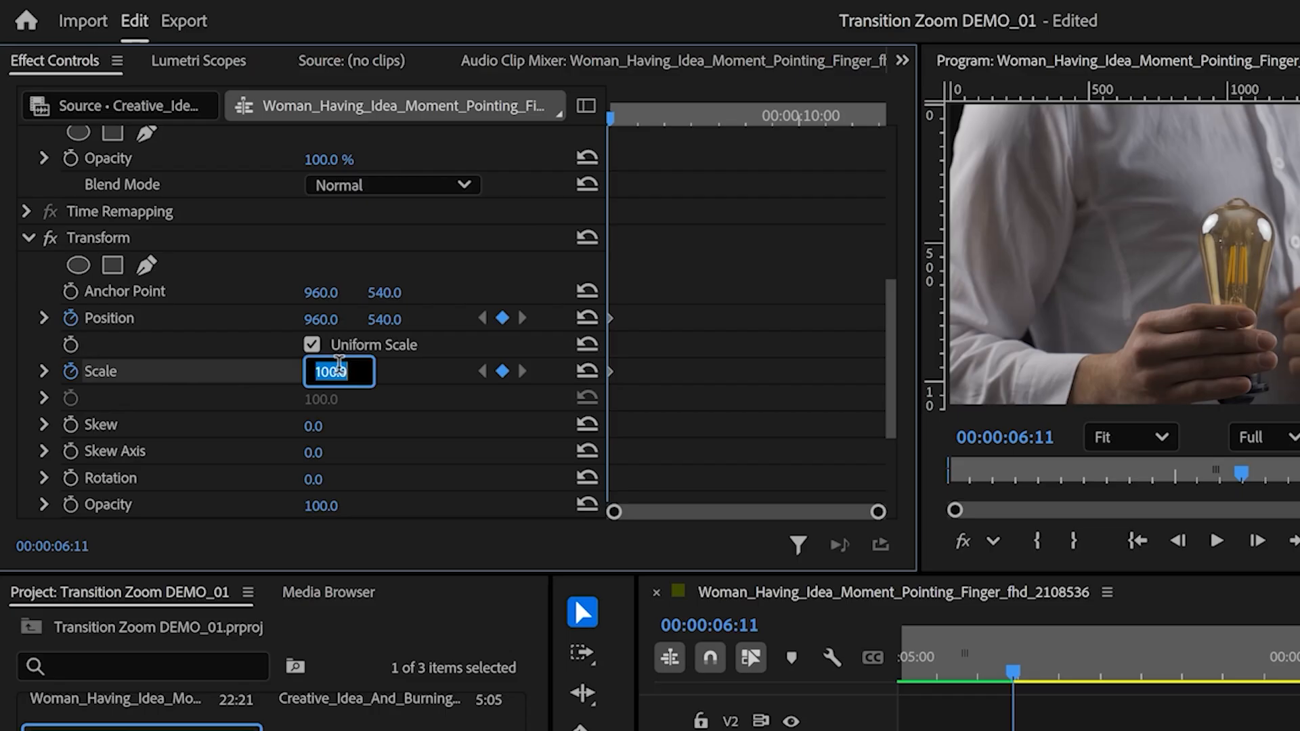
text(750)
key(Return)
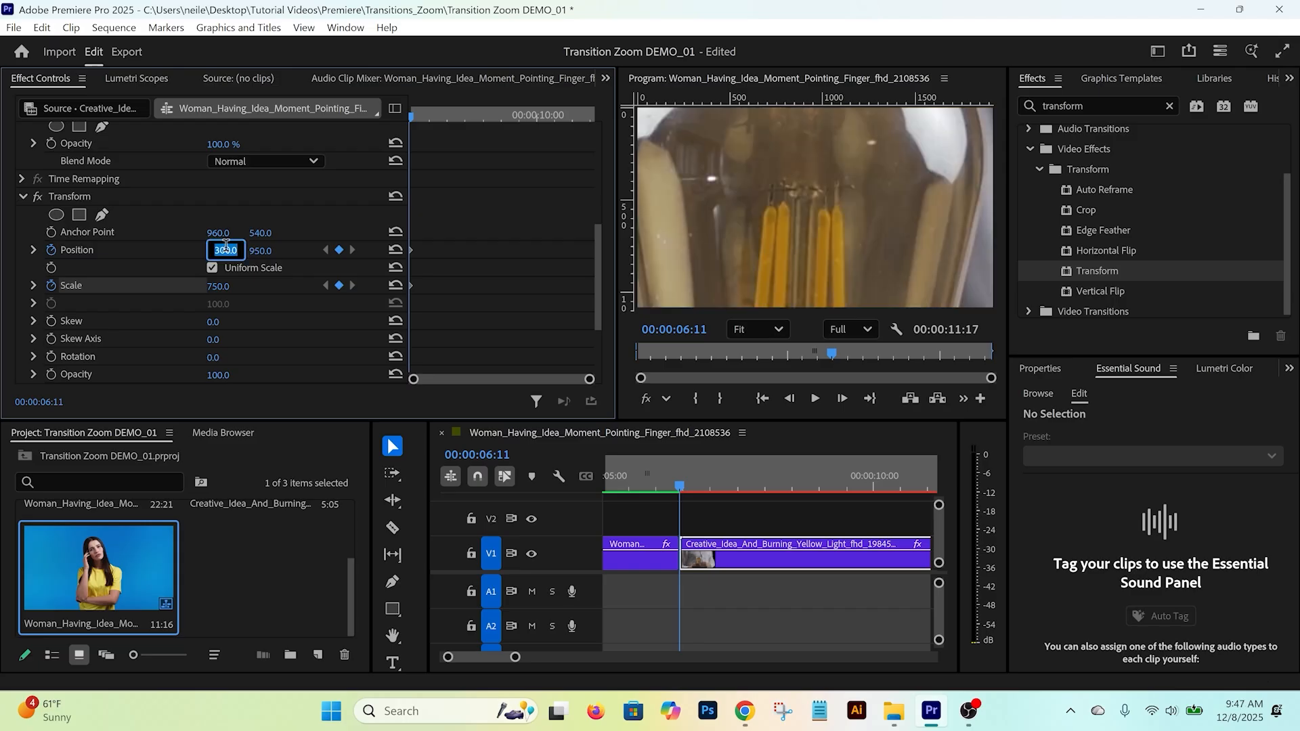
Step: Set the Creative_Idea clip's first Transform Position keyframe to 450, 750
text(450)
key(Tab)
text(750)
key(Return)
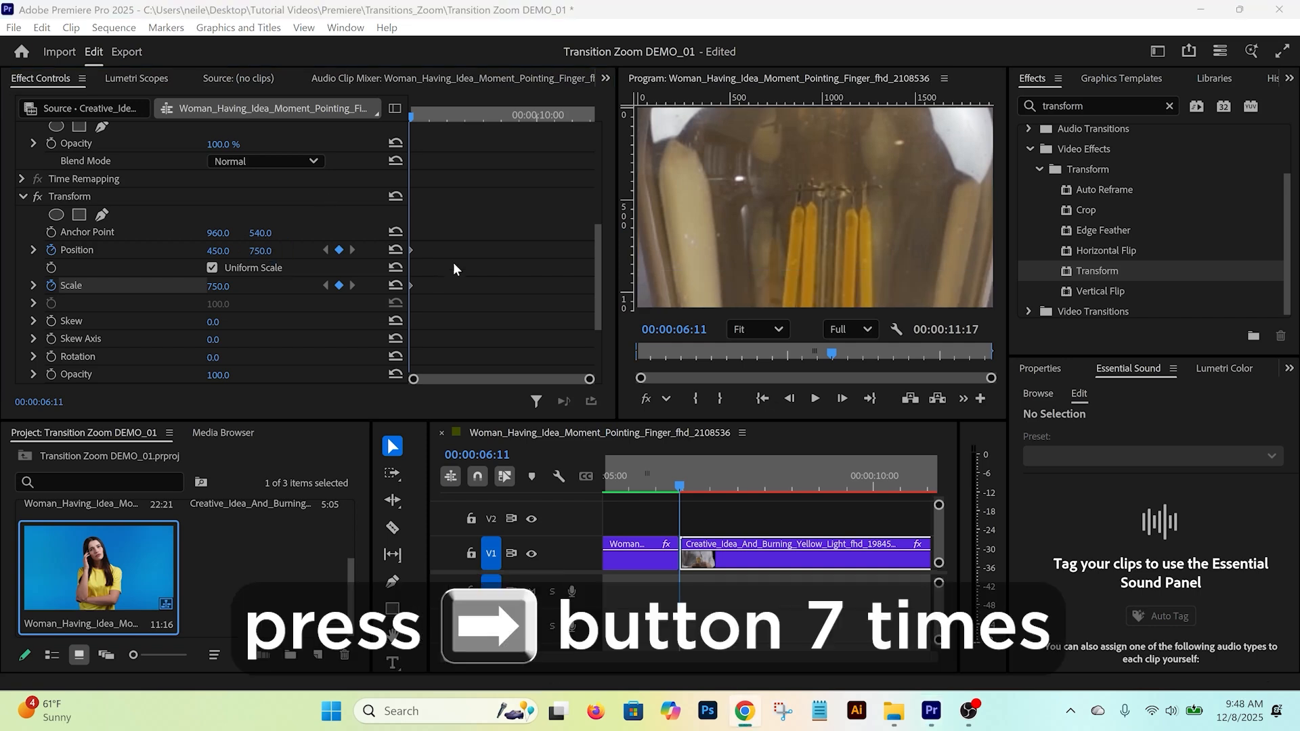
Step: Set the Creative_Idea clip's Transform Position to 960, 540 seven frames further on, at 00:00:06:18
key(Right)
key(Right)
key(Right)
key(Right)
key(Right)
key(Right)
key(Right)
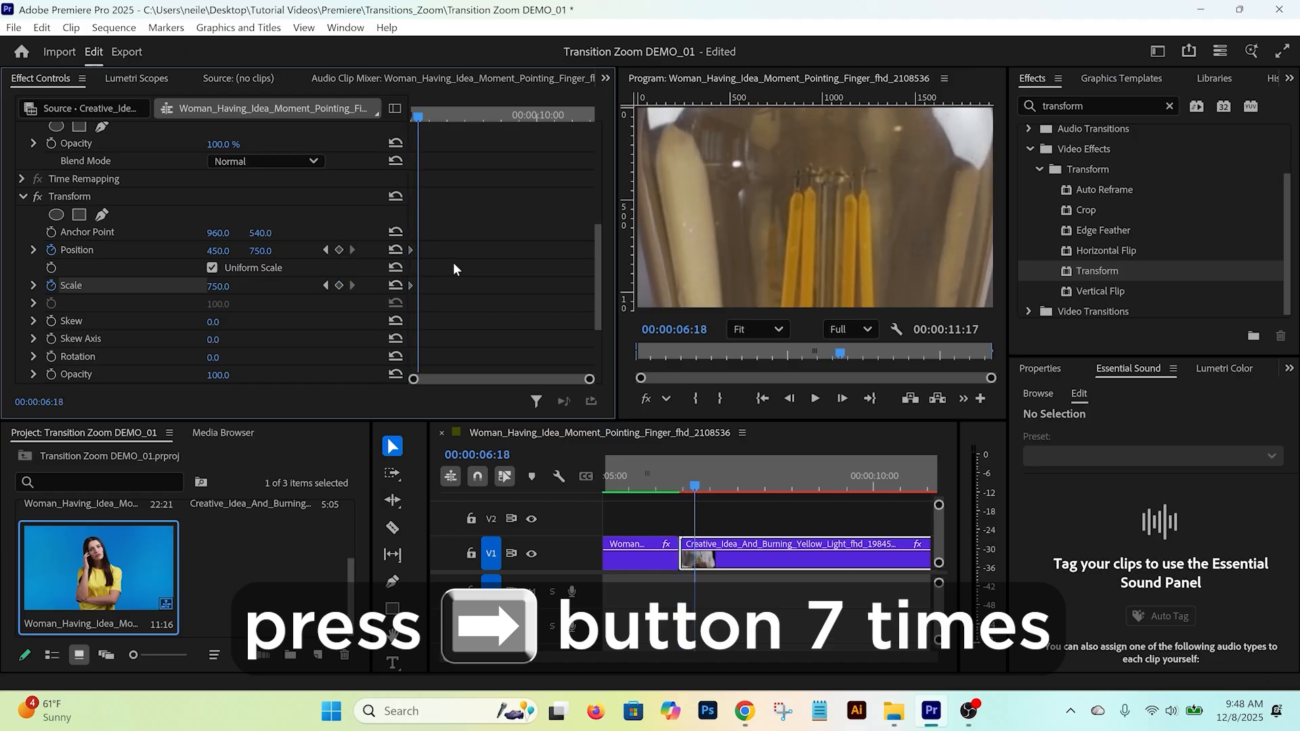
click(219, 250)
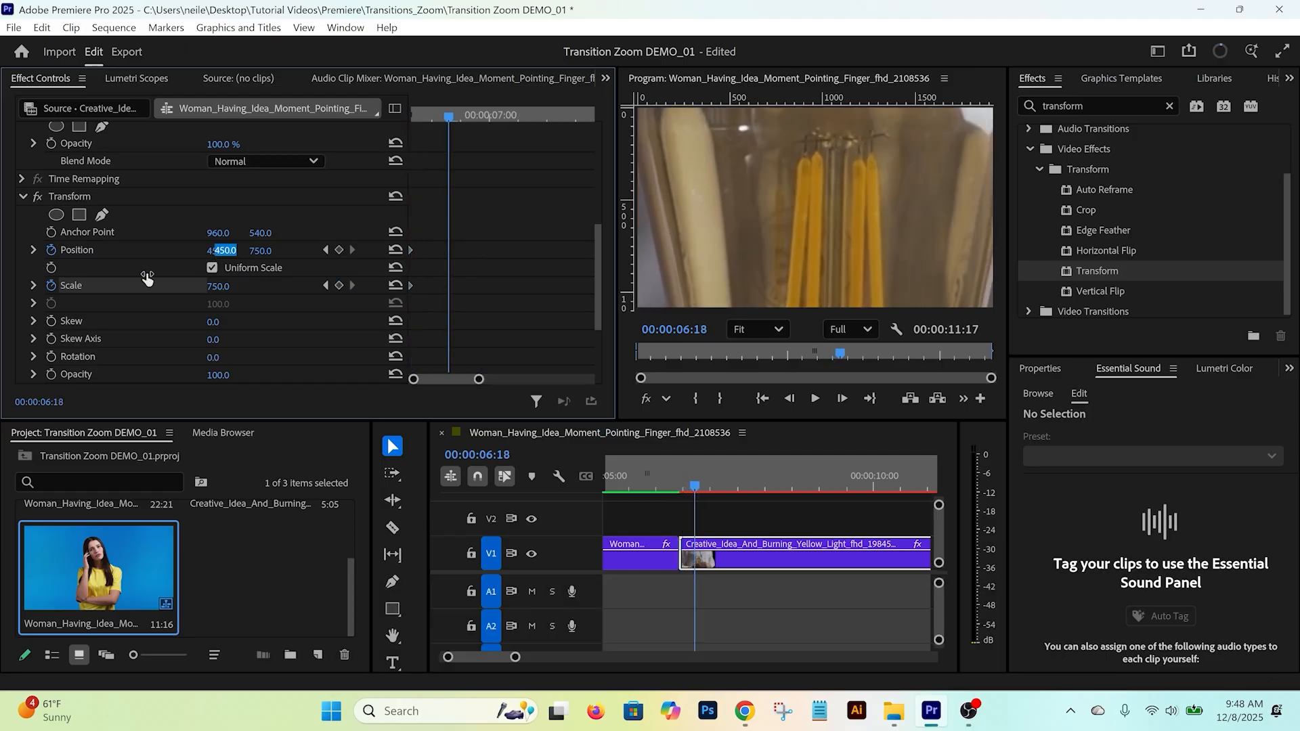
text(960)
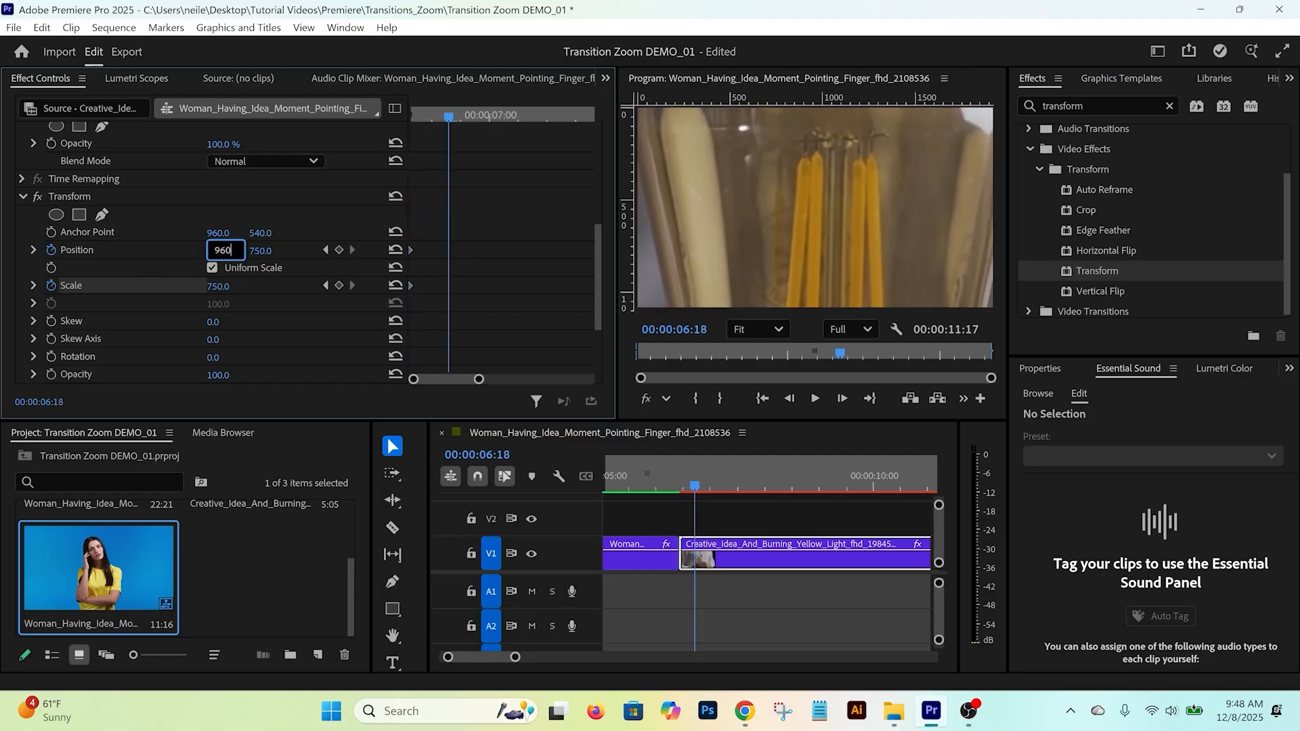
click(268, 250)
text(54)
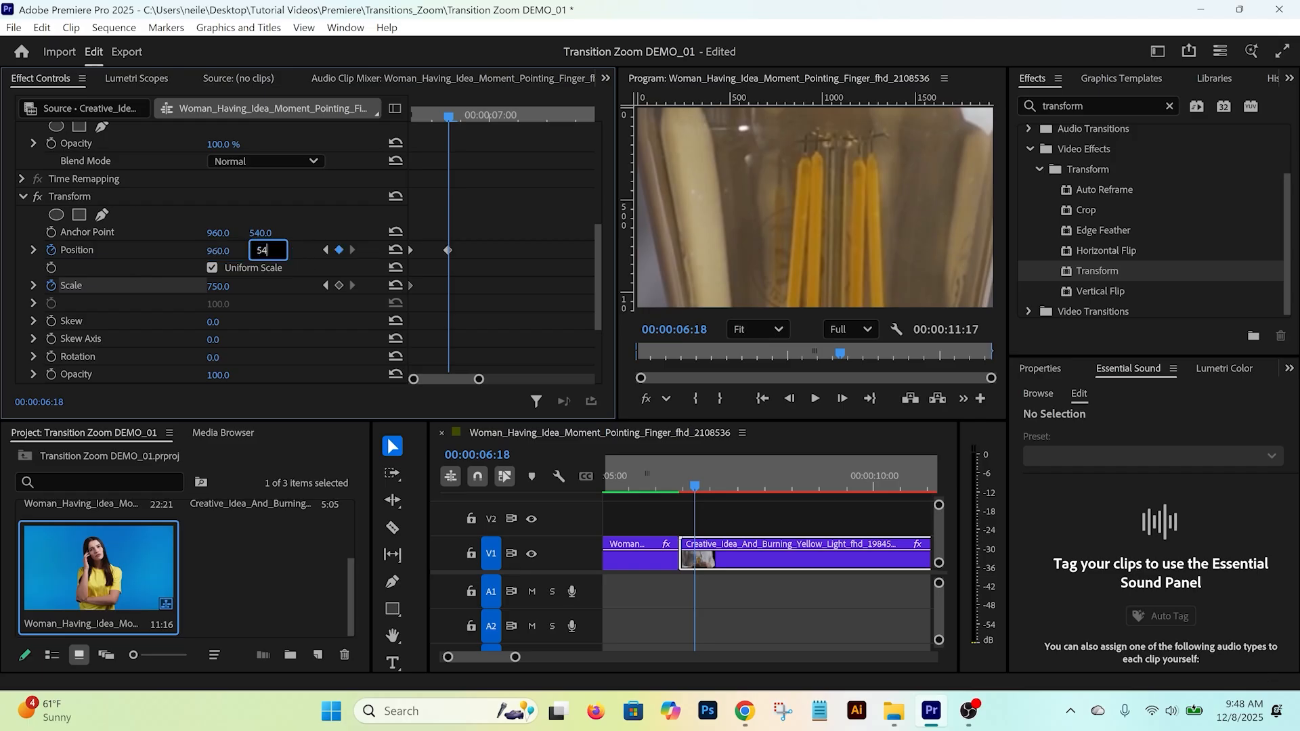
key(Return)
Step: Set the Creative_Idea clip's Transform Scale to 100 at 00:00:06:18
click(218, 286)
text(100)
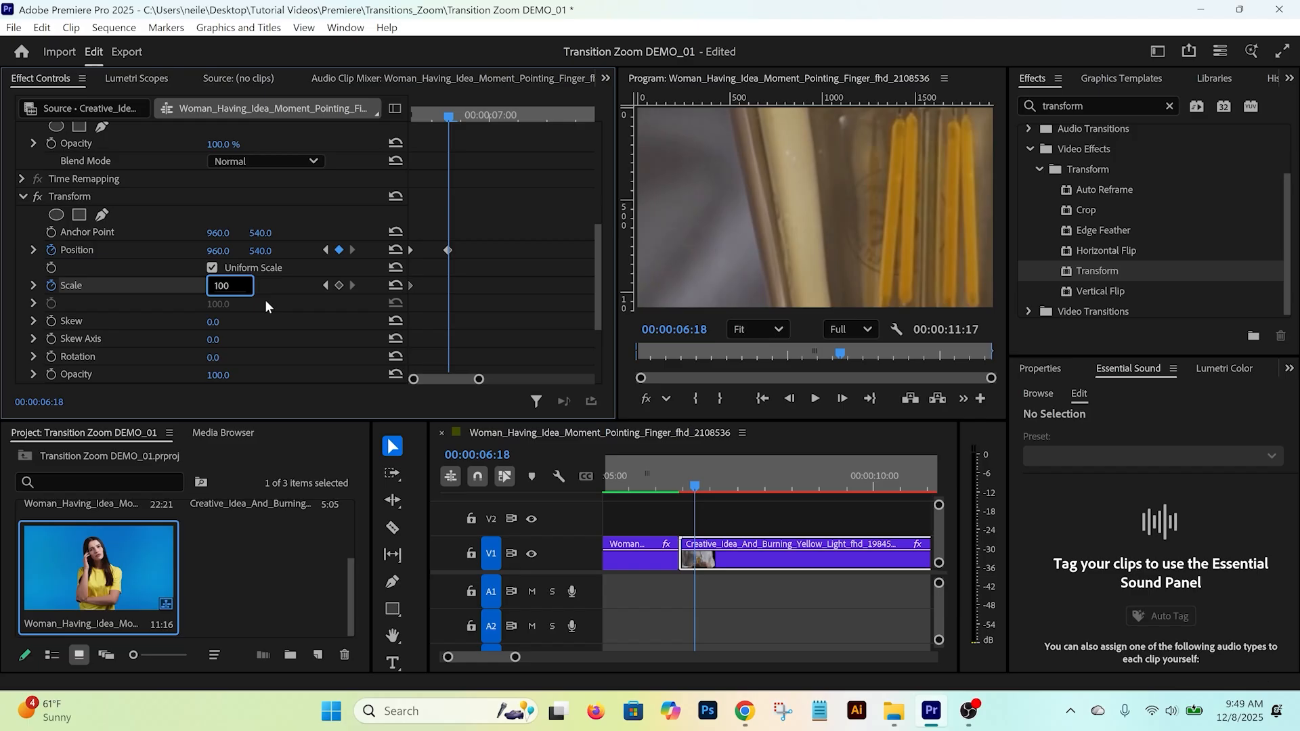
key(Return)
Step: Turn off Use Composition's Shutter Angle in the Creative_Idea clip's Transform effect and set the Shutter Angle to 250
scroll(299, 320, down, 3)
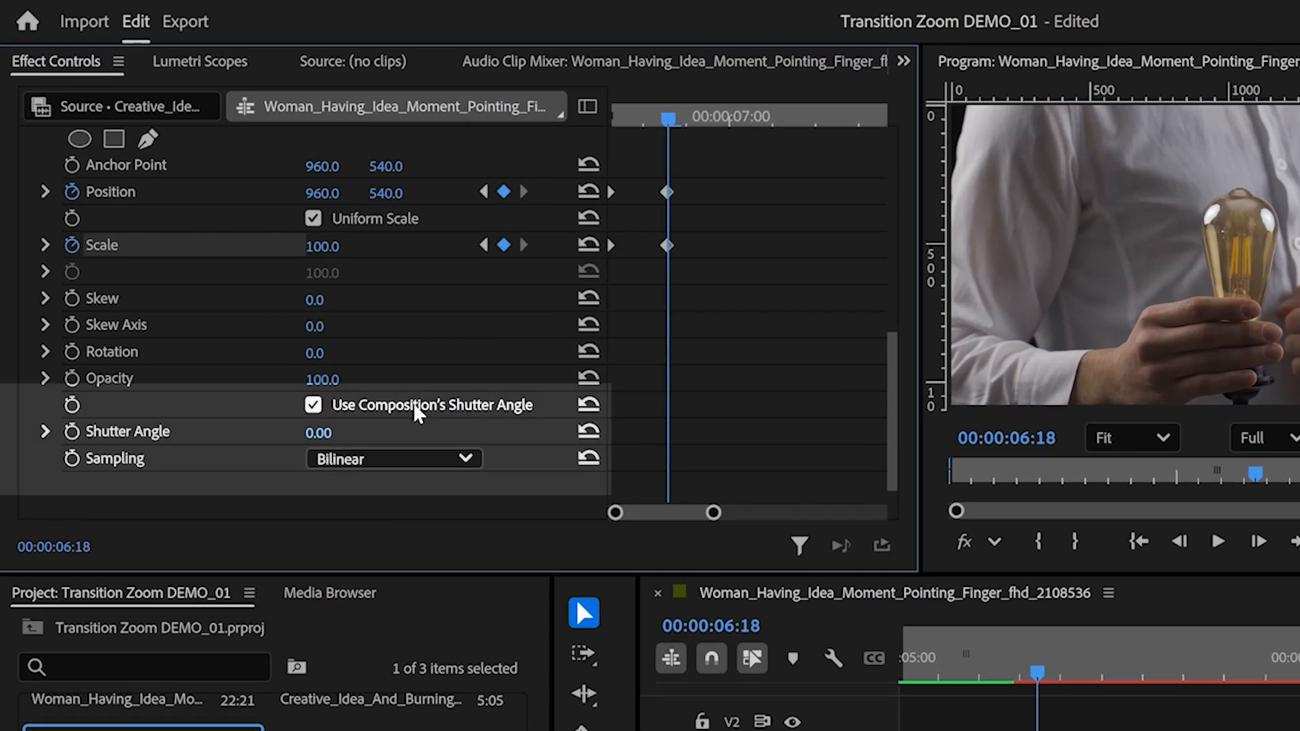
click(313, 405)
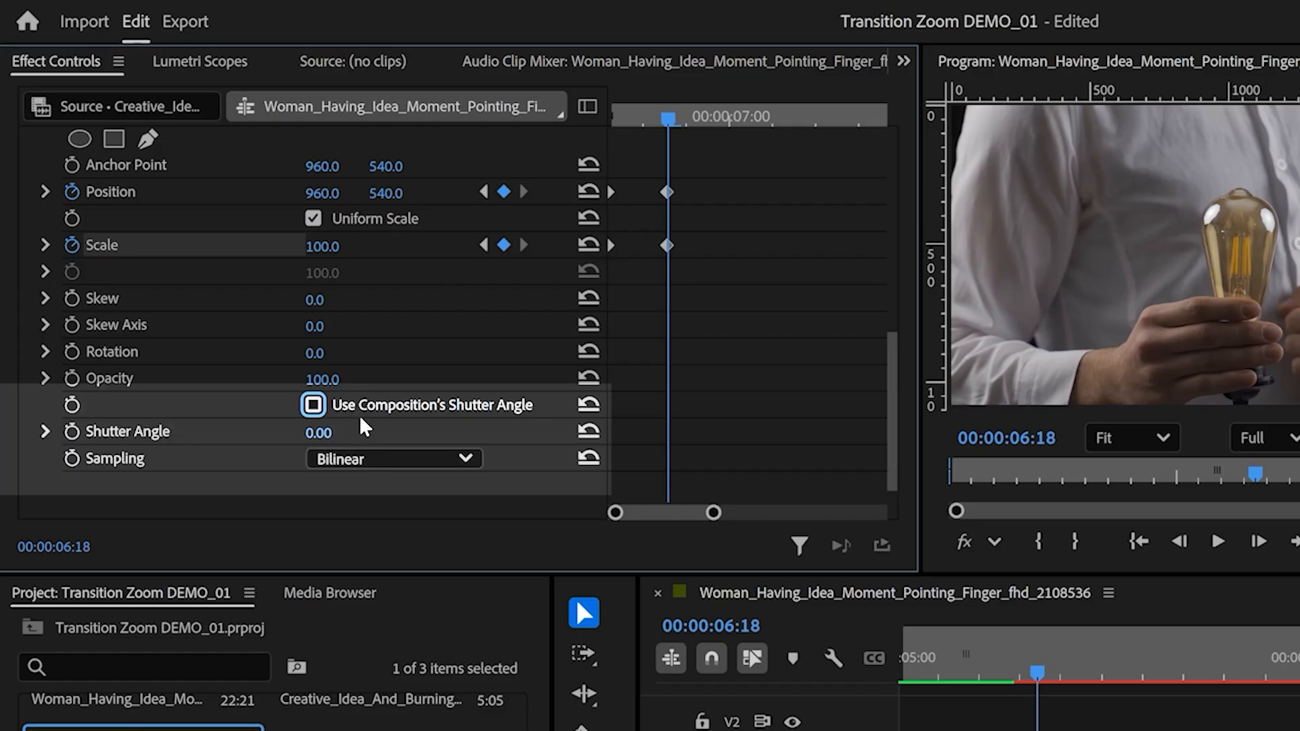
click(331, 434)
click(330, 434)
text(250)
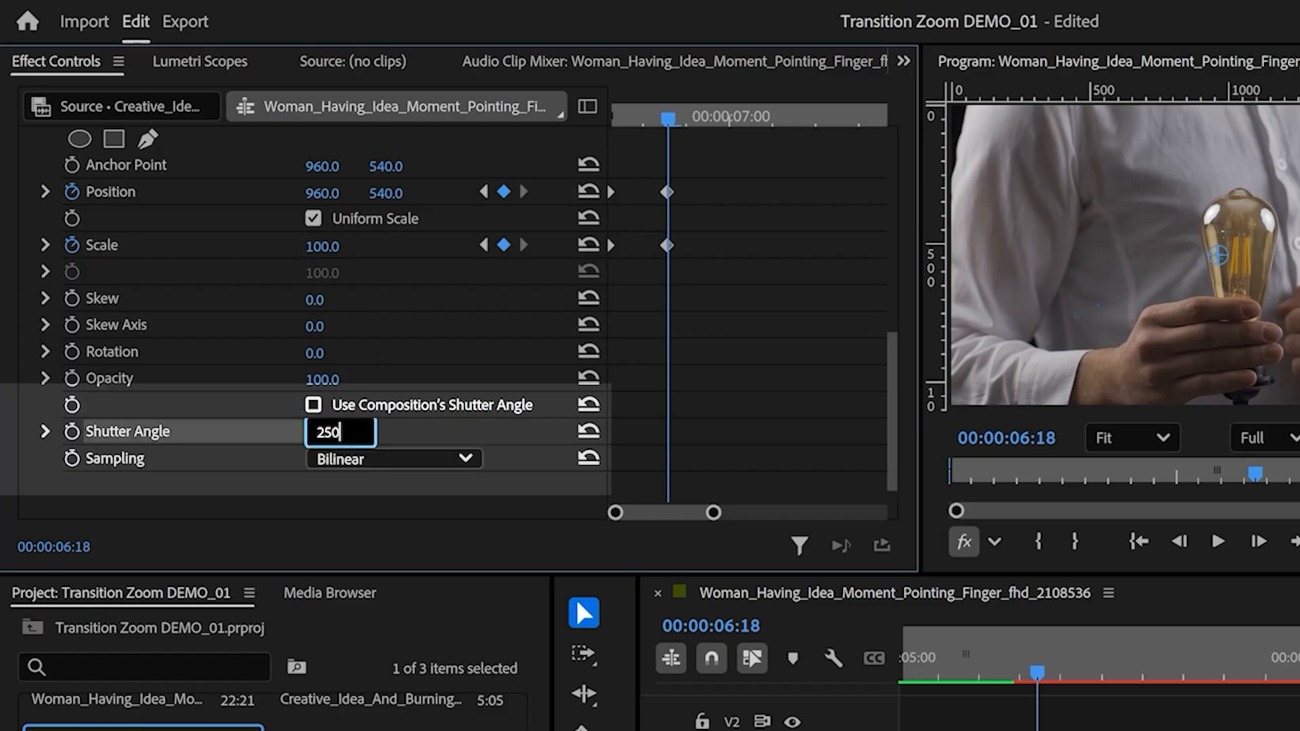
key(Return)
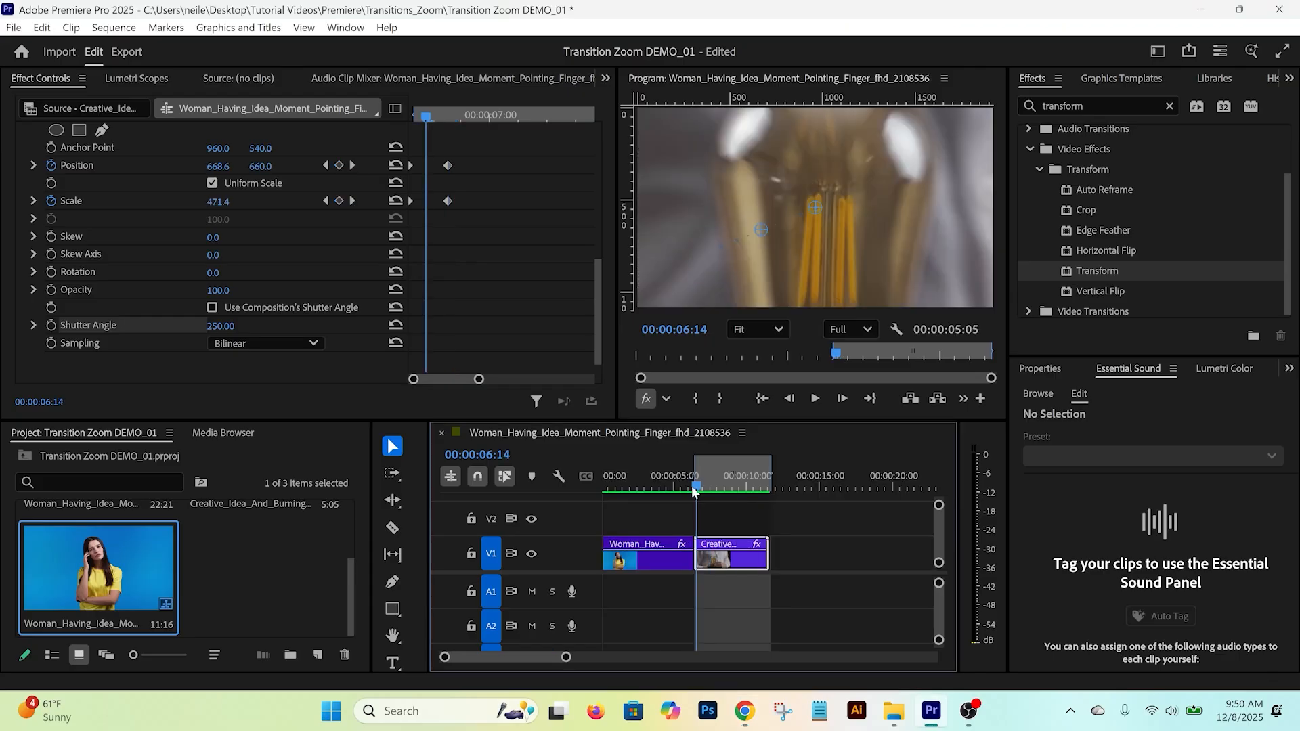
Step: Scrub and step frame by frame around the cut between the two clips to check the blurred zoom transition
drag(691, 488, 700, 493)
key(Left)
key(Left)
key(Left)
key(Left)
key(Right)
key(Left)
Step: Apply Ease Out temporal interpolation to the Woman_Having_Idea clip's Transform Position and Scale keyframes at 00:00:06:04
click(677, 546)
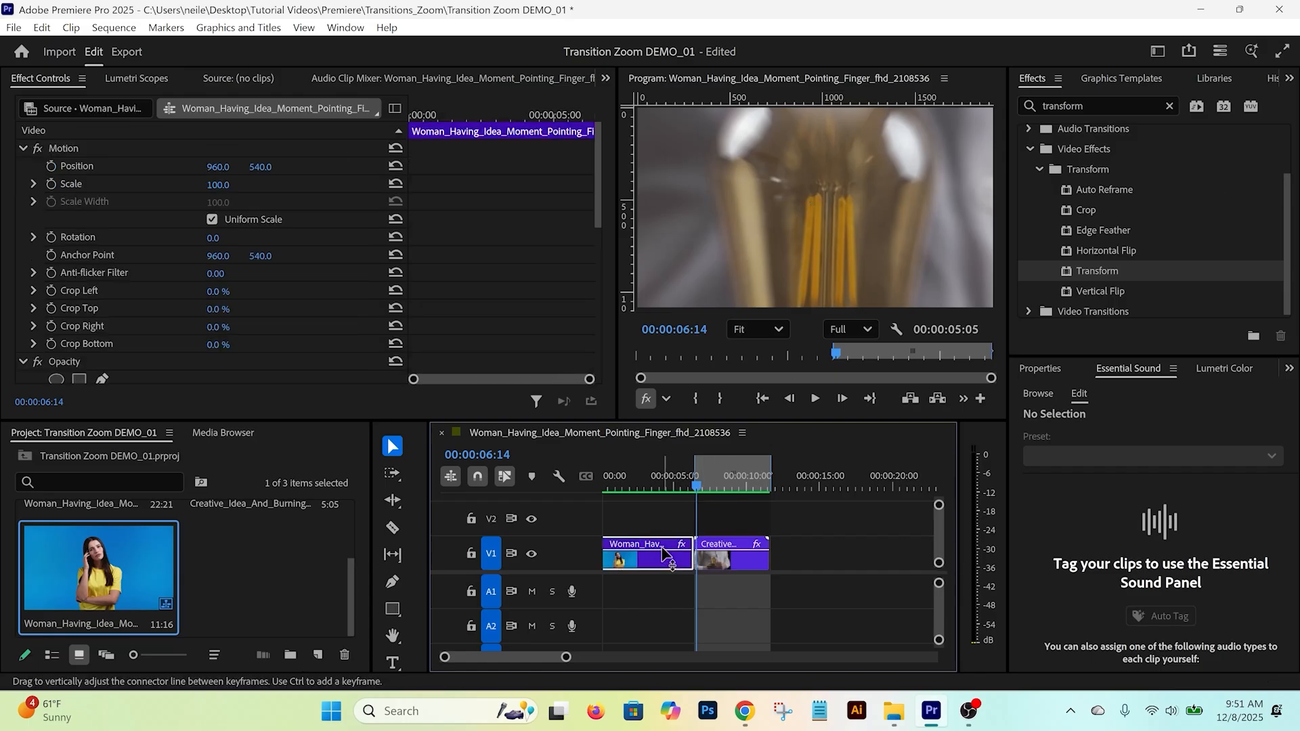
drag(596, 219, 589, 330)
drag(414, 380, 531, 379)
key(shift+Left)
key(shift+Left)
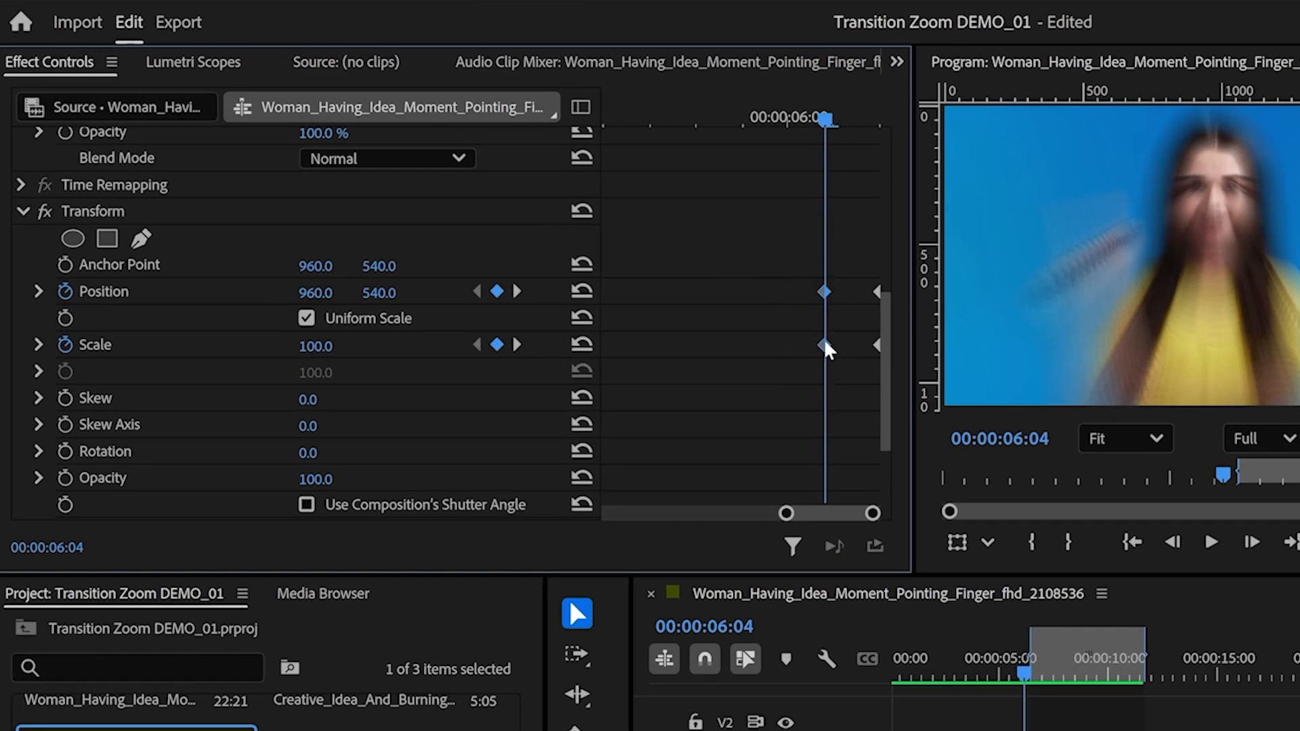
right_click(615, 284)
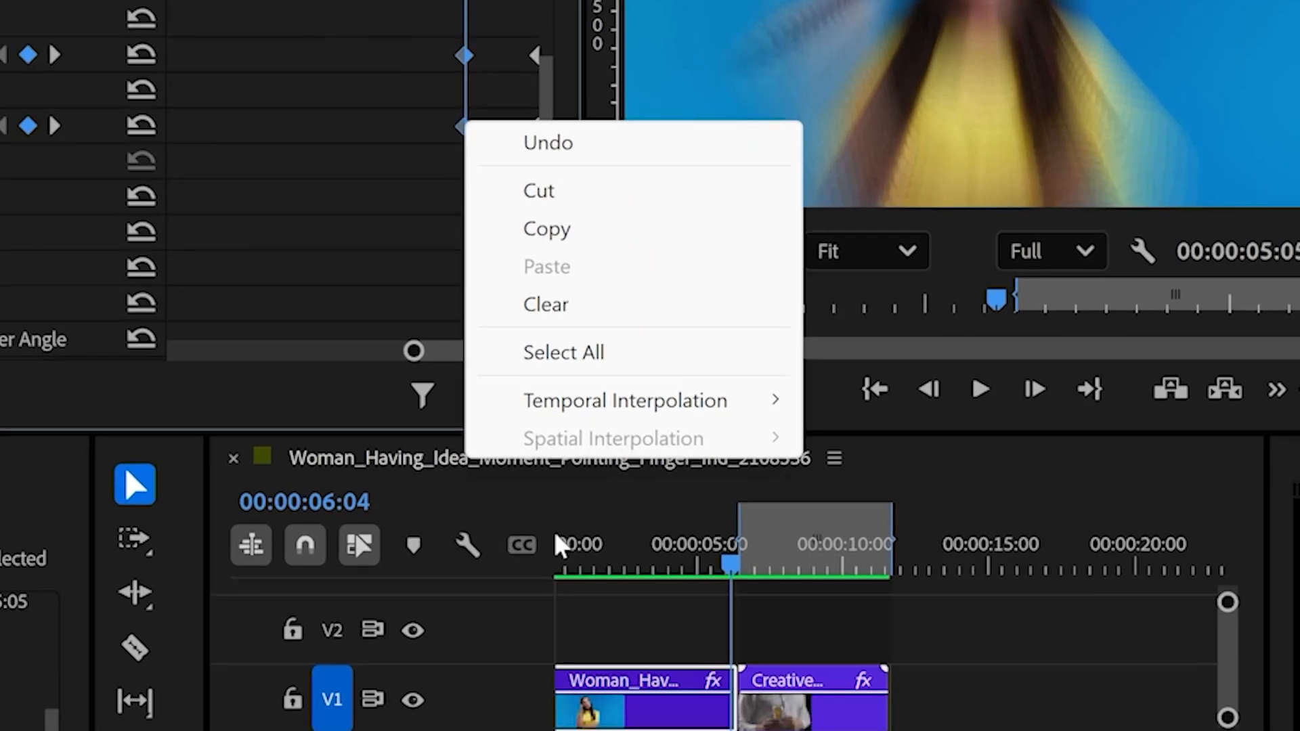
mouse_move(589, 410)
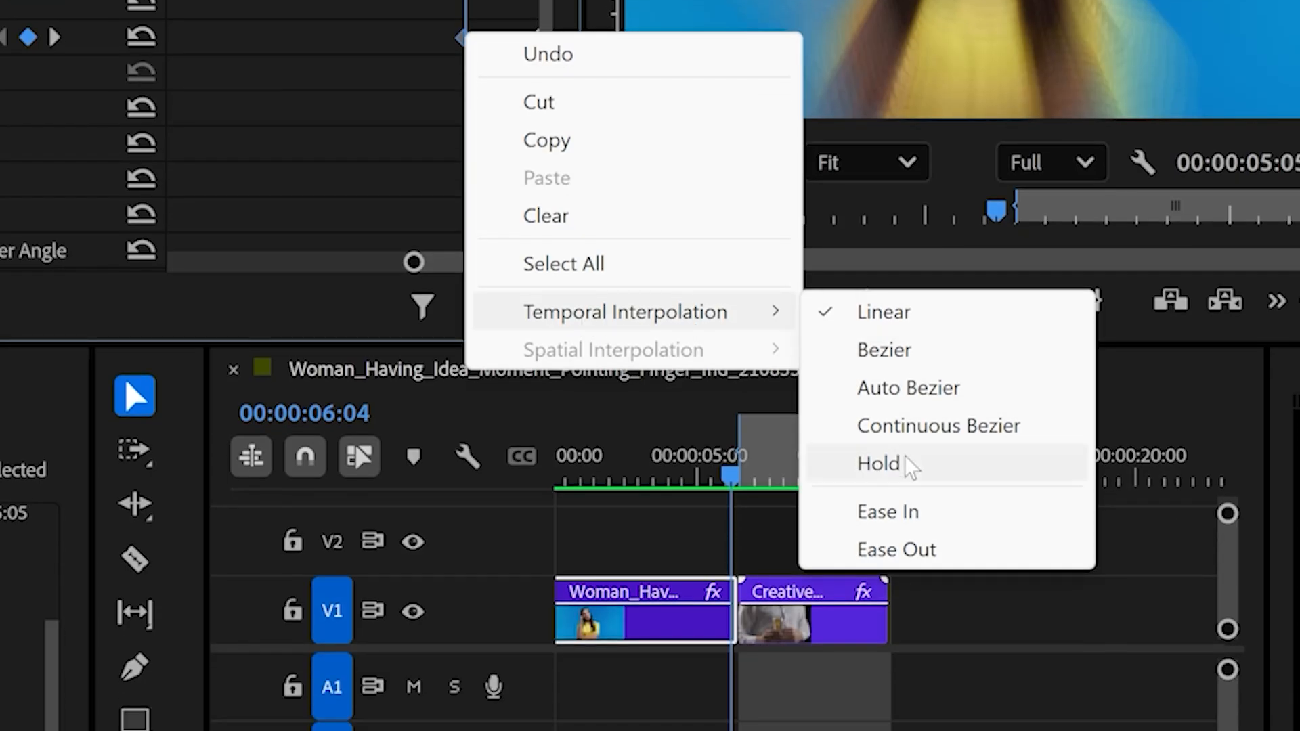
click(906, 550)
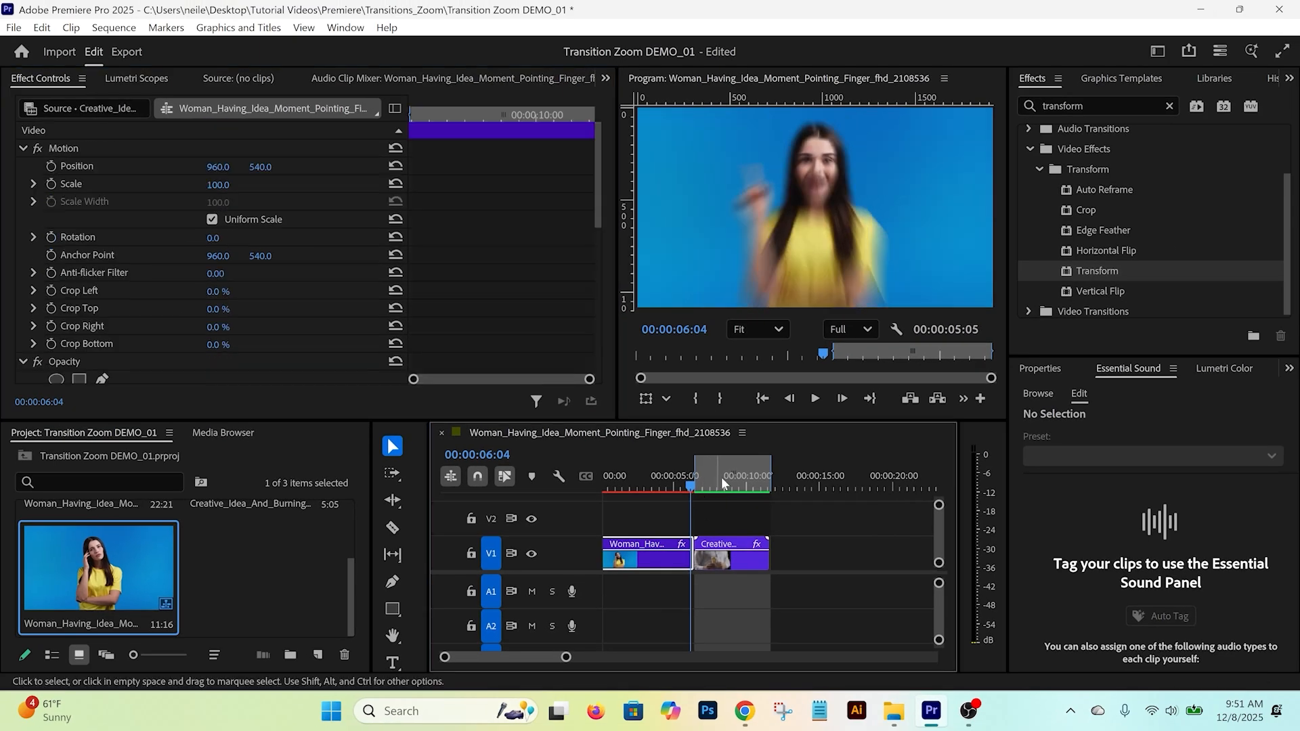
Step: Apply Ease In temporal interpolation to the Creative_Idea clip's Transform Position and Scale keyframes at 00:00:06:18
drag(595, 215, 452, 380)
click(444, 113)
mouse_move(490, 139)
mouse_down()
mouse_move(440, 204)
mouse_move(455, 184)
mouse_up()
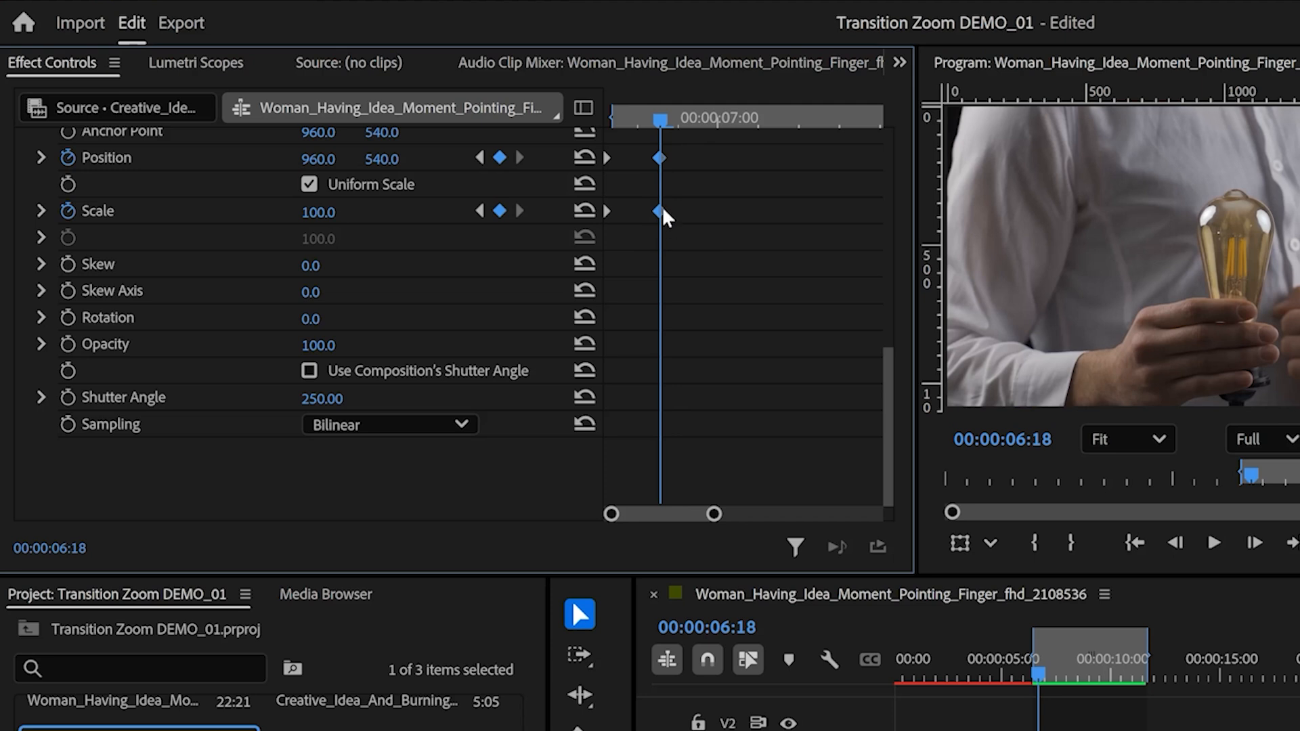
right_click(664, 216)
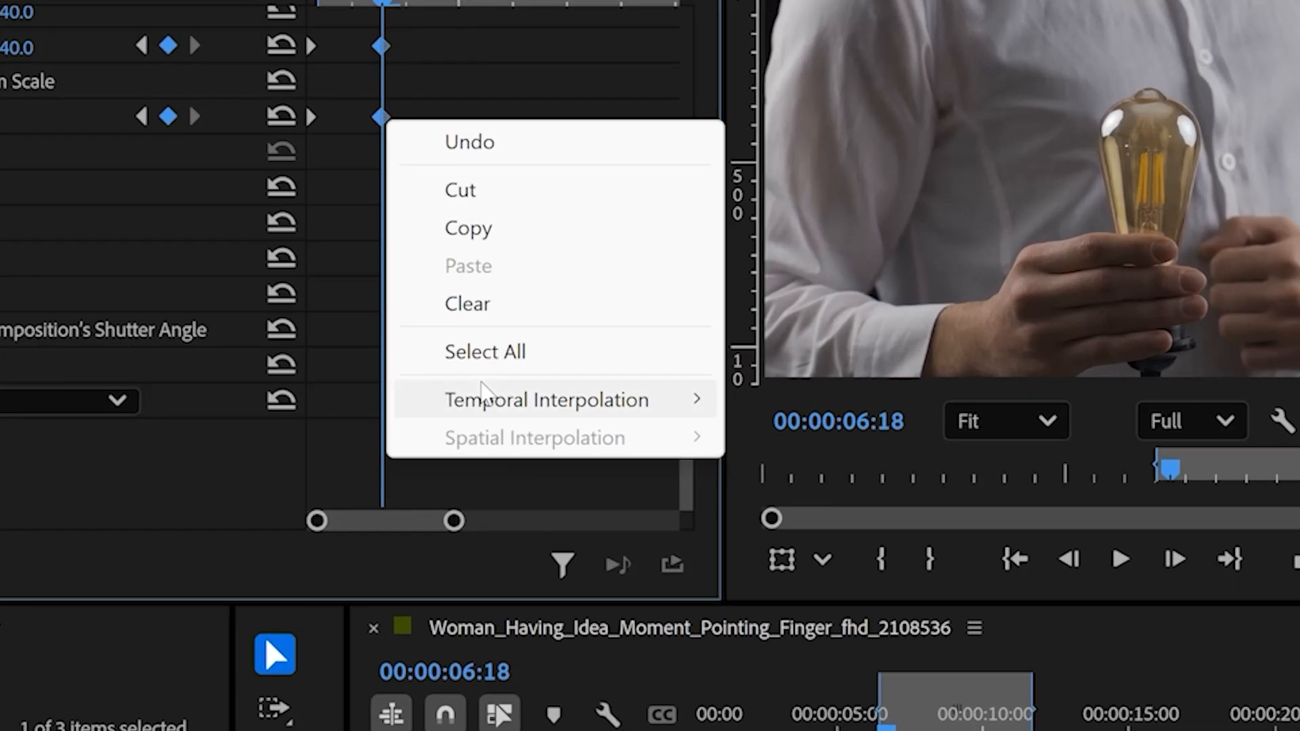
mouse_move(745, 425)
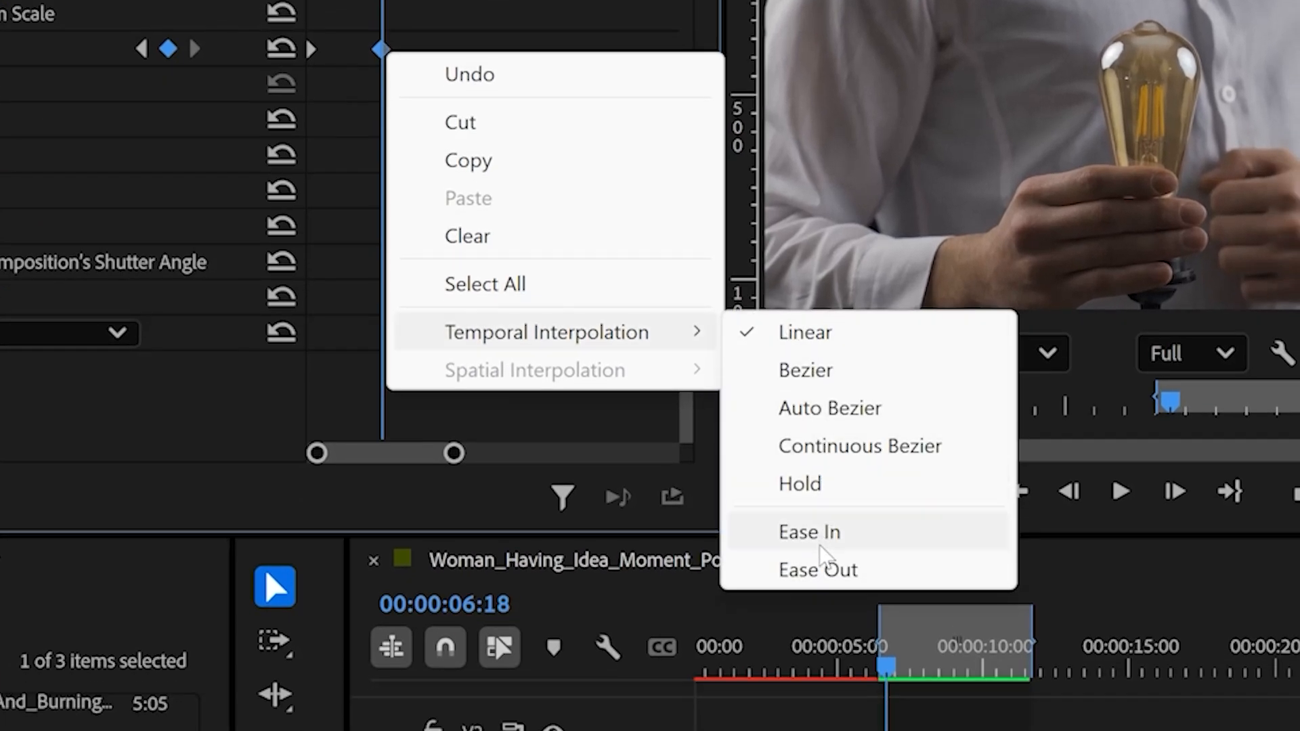
click(831, 535)
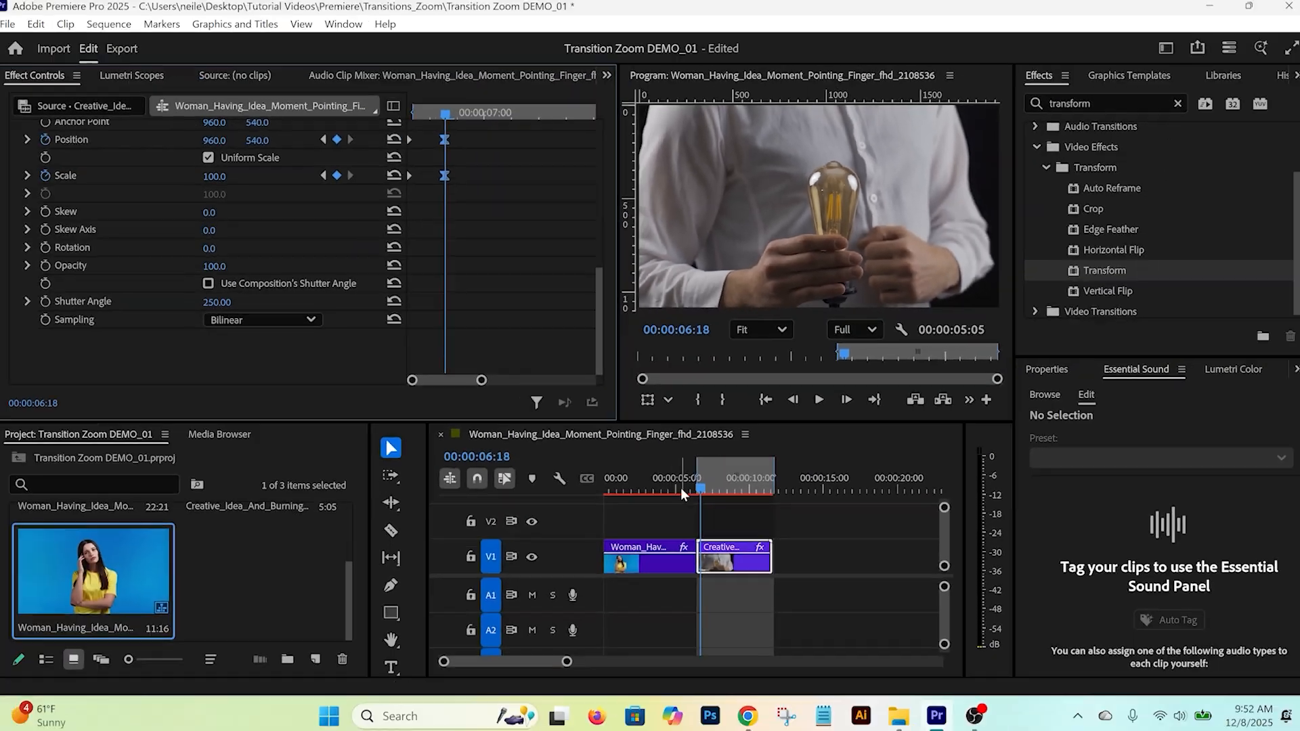
Step: Go back to the end of the Woman_Having_Idea clip and review the eased zoom transition from before the cut
click(685, 478)
drag(687, 480, 690, 481)
drag(414, 380, 529, 379)
scroll(569, 298, down, 10)
drag(546, 117, 560, 117)
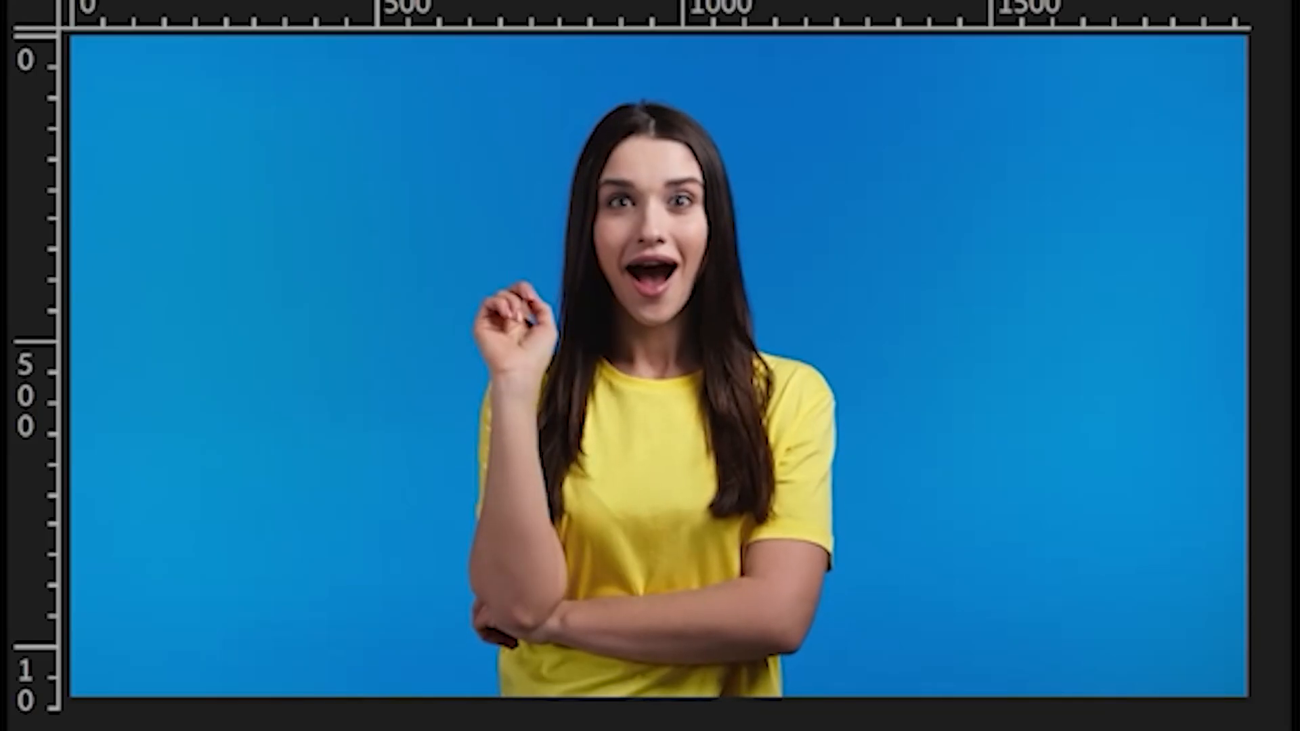